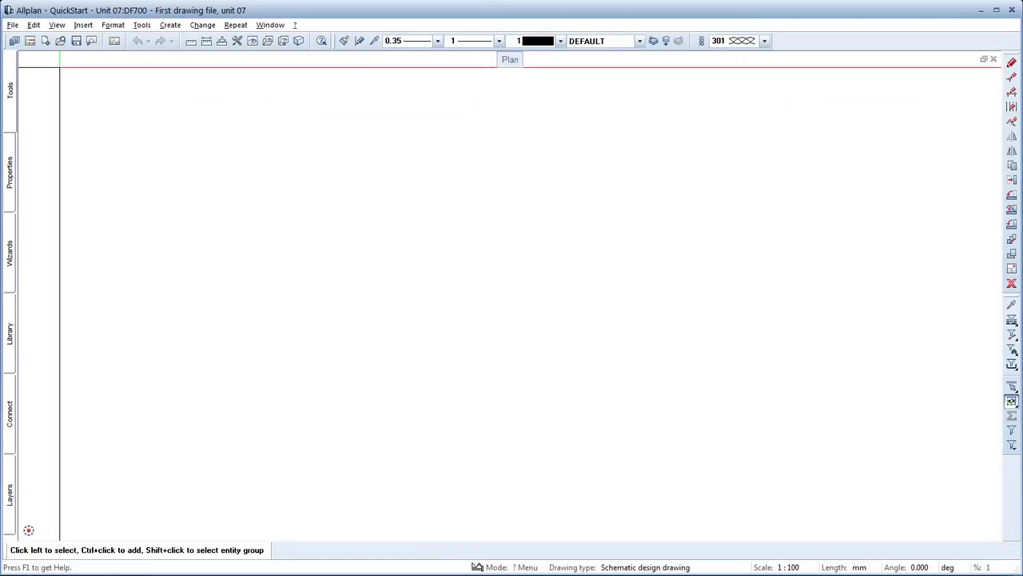
Deselect Unit 07's drawing file and open all 17 of Unit 08's drawing files.
left_click(32, 41)
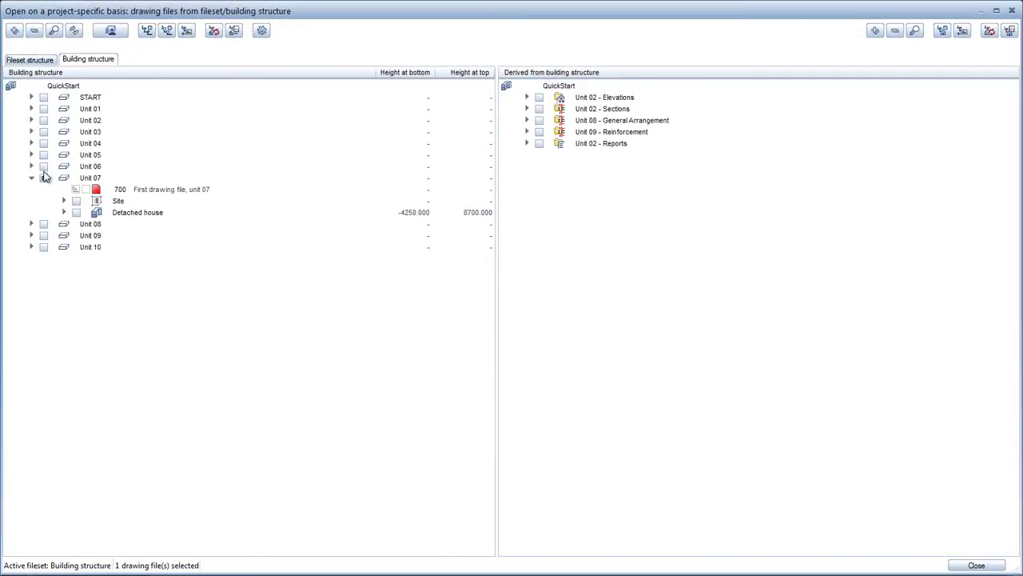
left_click(44, 178)
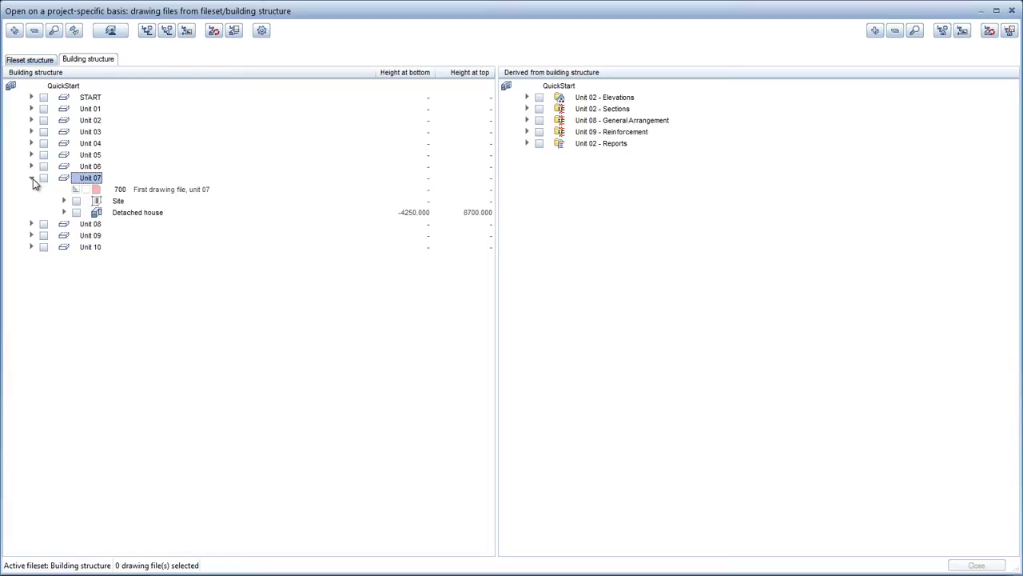
left_click(32, 179)
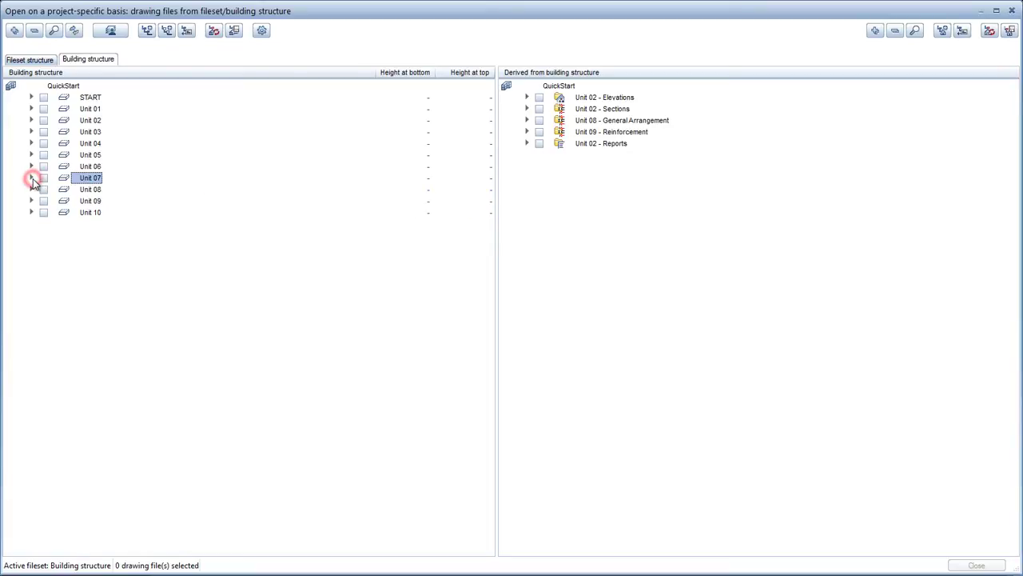
left_click(88, 190)
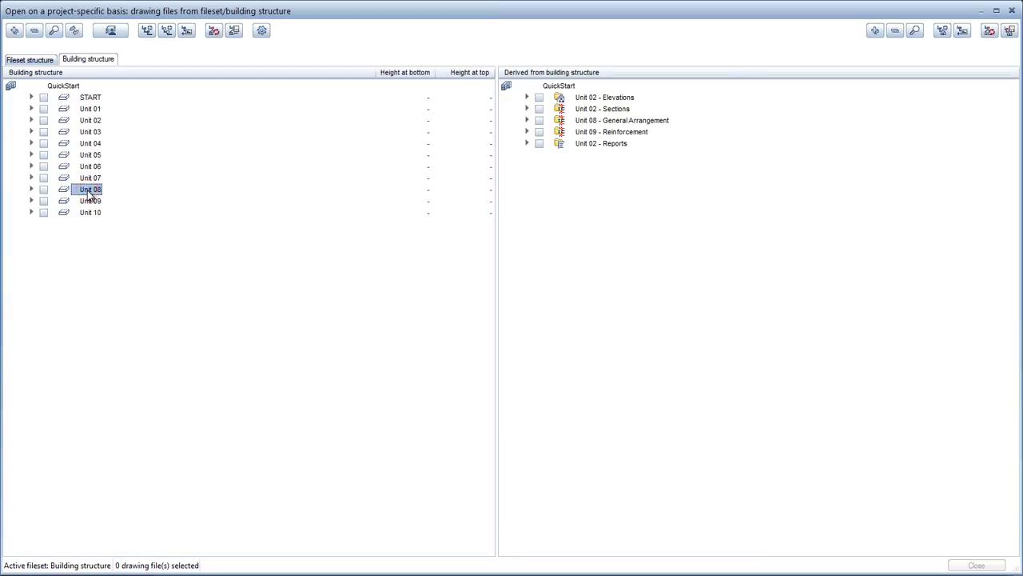
left_click(14, 32)
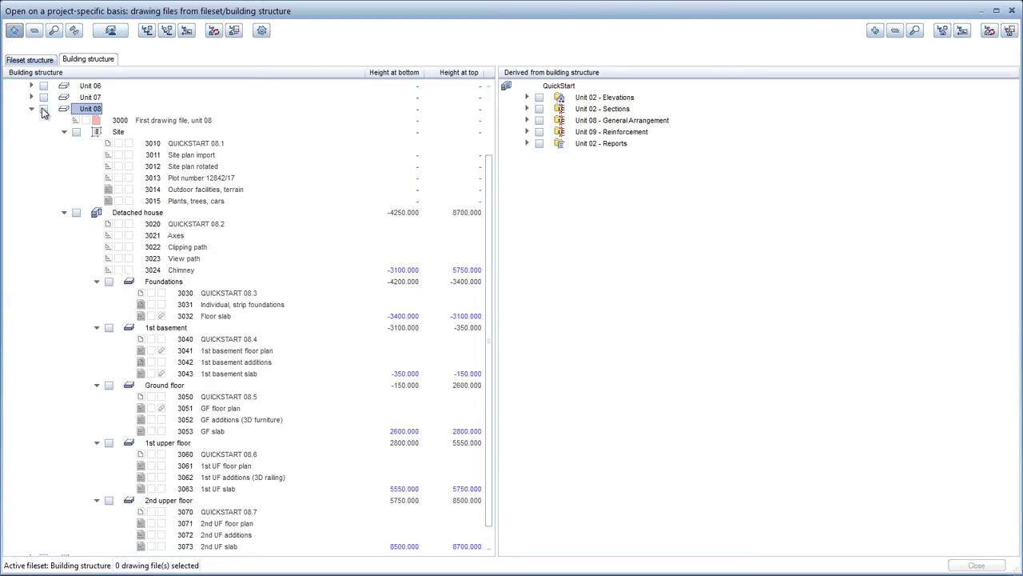
left_click(42, 108)
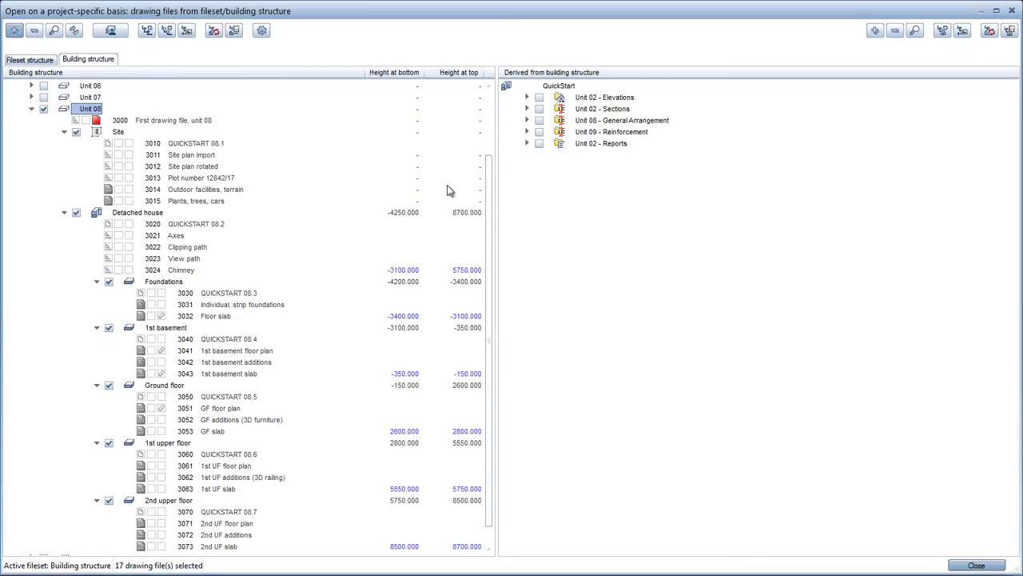
left_click_drag(488, 192, 488, 230)
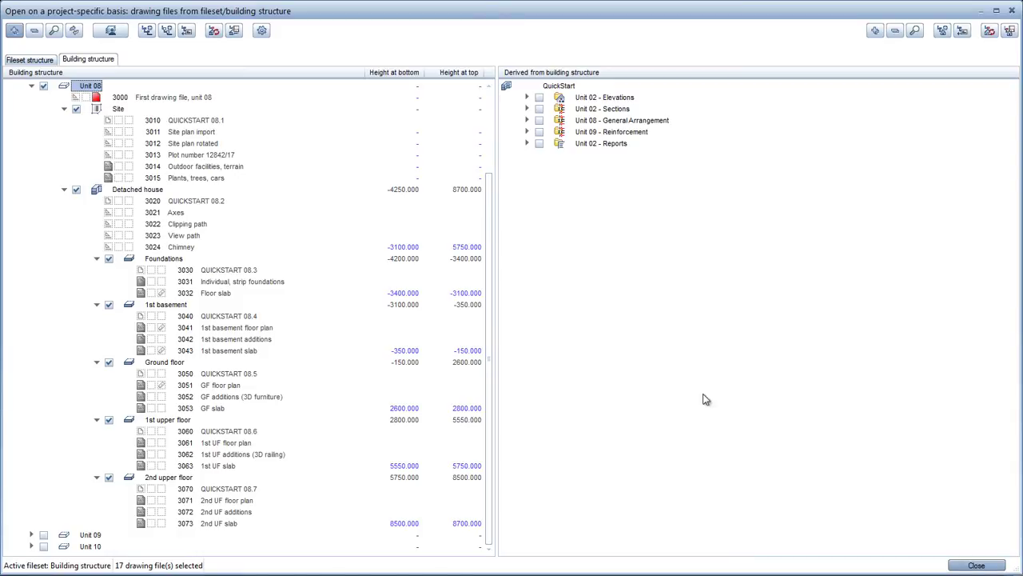
left_click(967, 566)
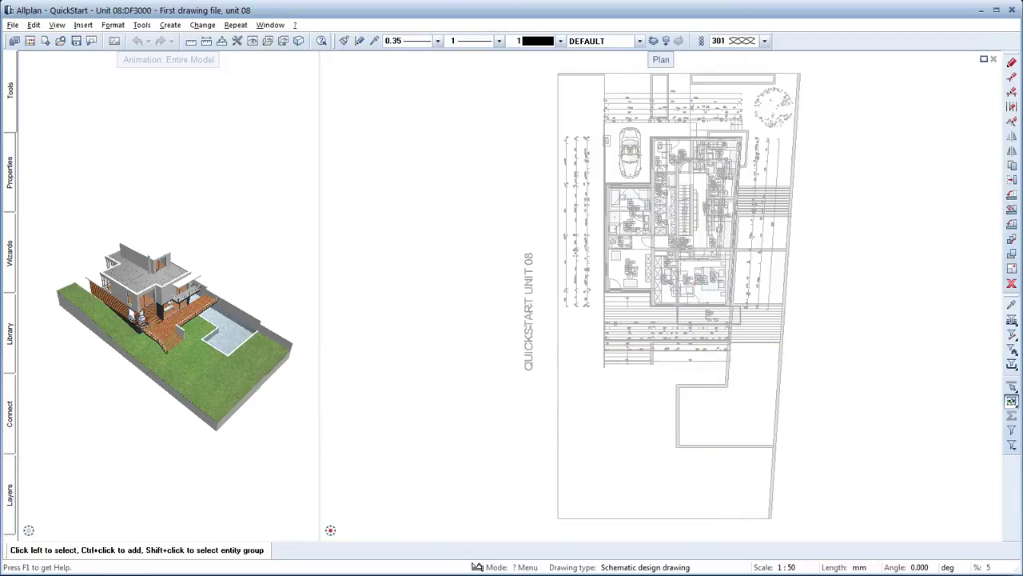
Orbit the 3D house model, then zoom the plan onto the 8.45 m² HVAC room stamps.
scroll(139, 317, "up", 3)
left_click_drag(138, 238, 238, 294)
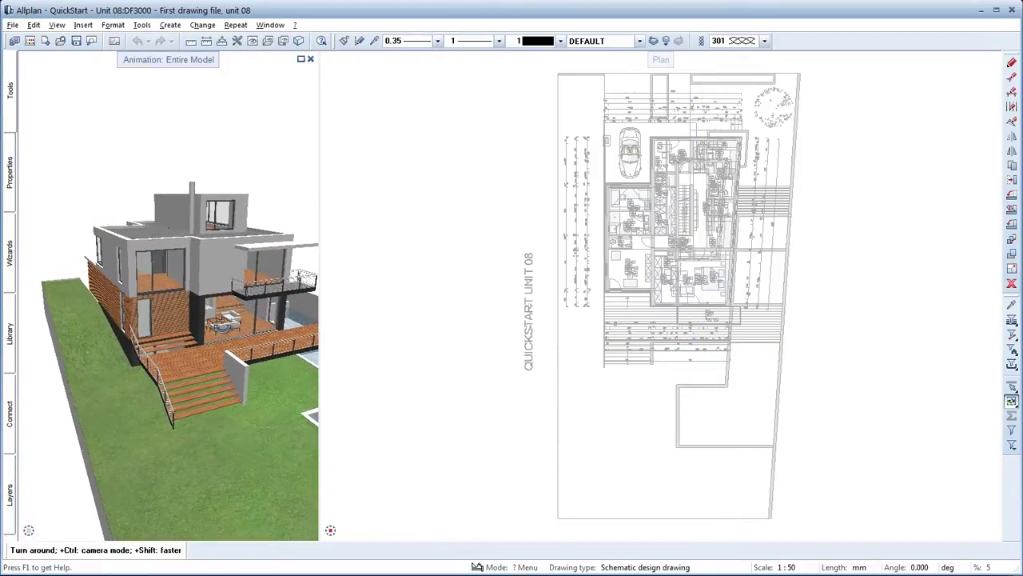
scroll(238, 293, "up", 3)
scroll(237, 293, "down", 5)
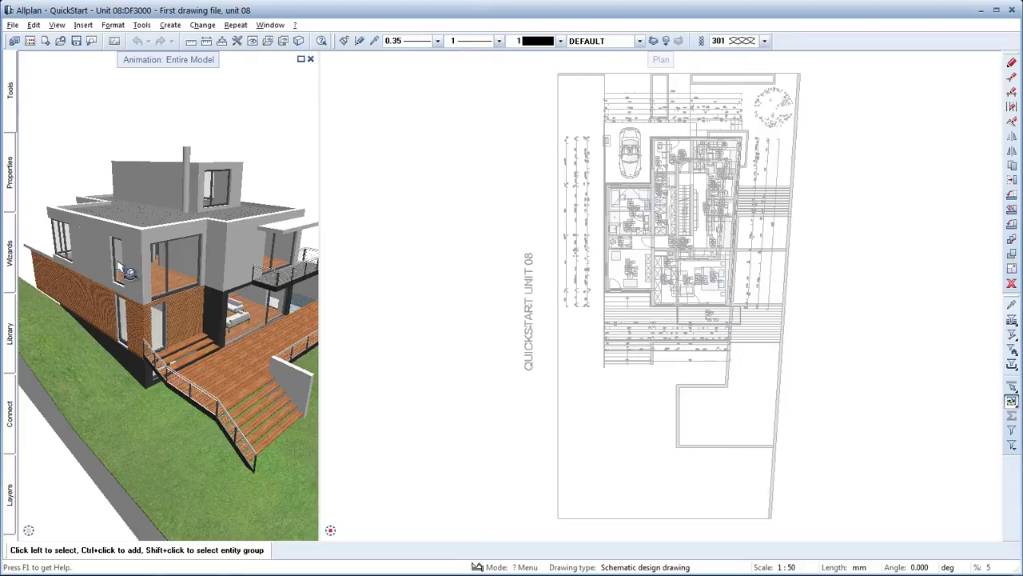
left_click(676, 315)
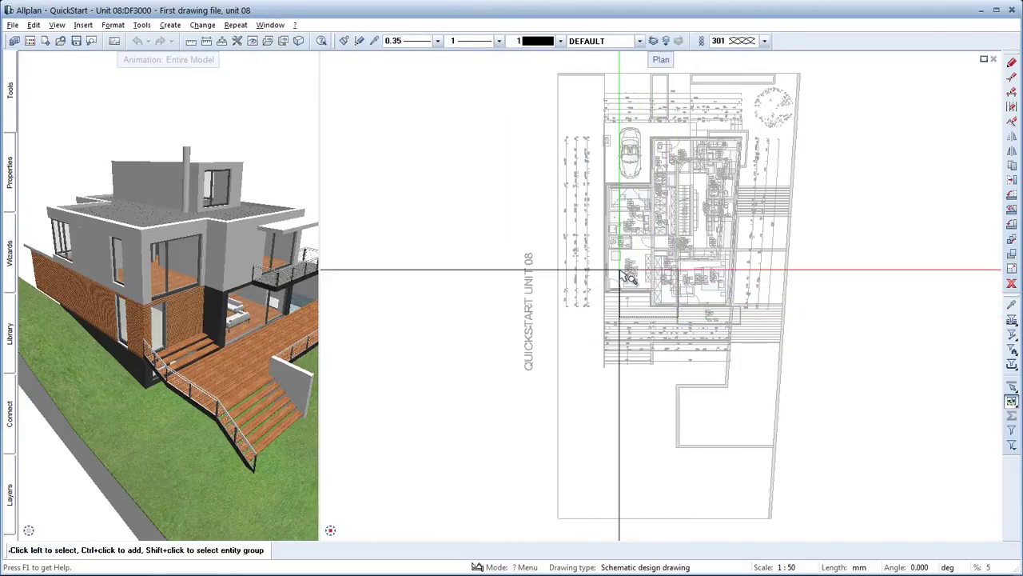
scroll(619, 270, "up", 5)
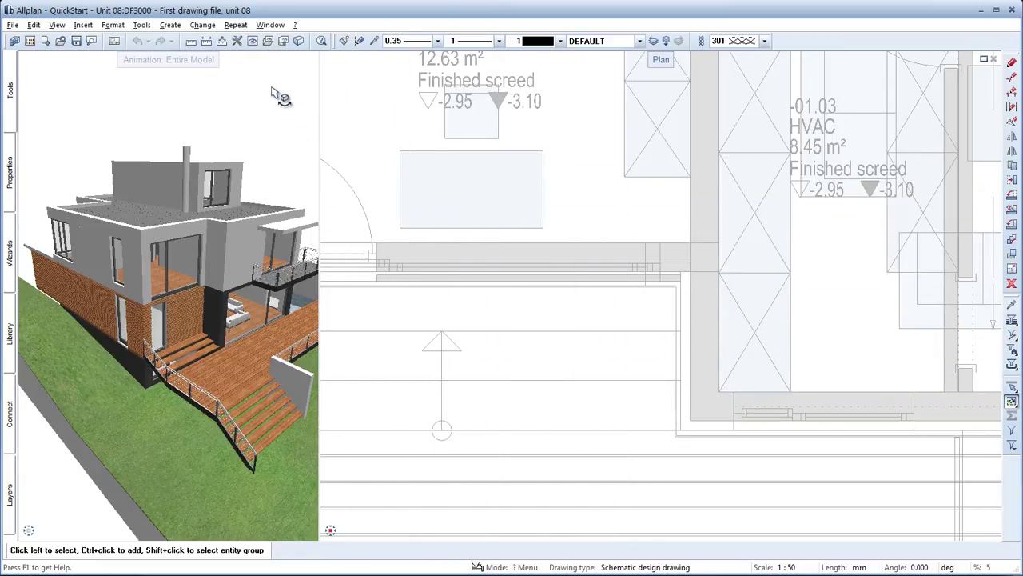
Load the project display favorite '06 General arrangement drawing.bdfa'.
left_click(268, 42)
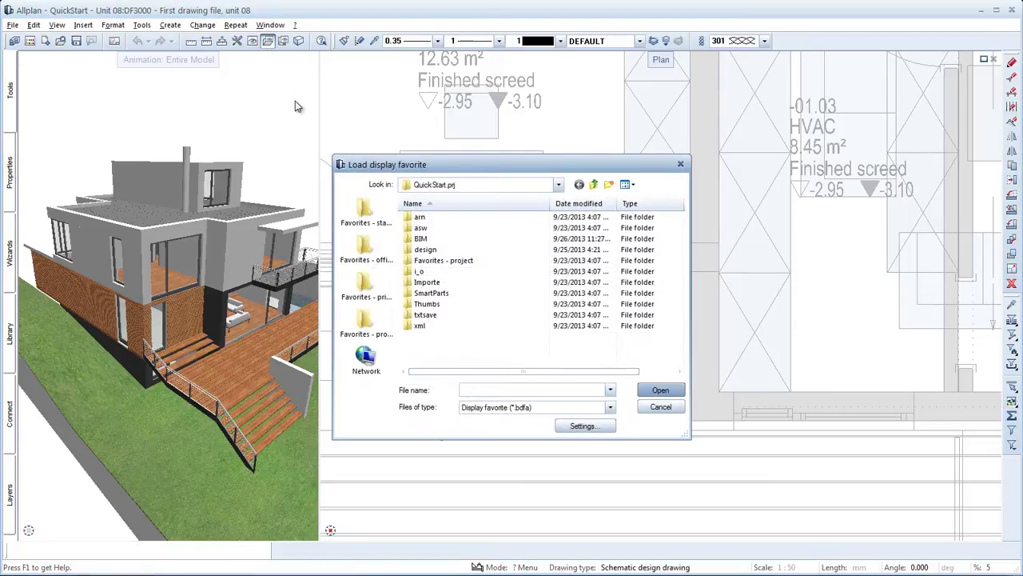
double_click(420, 260)
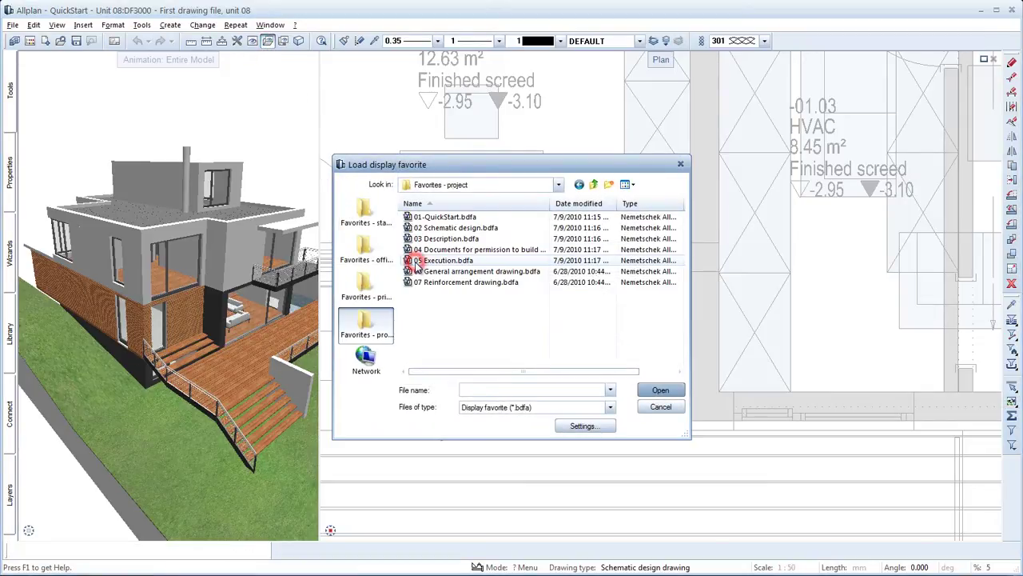
left_click(436, 272)
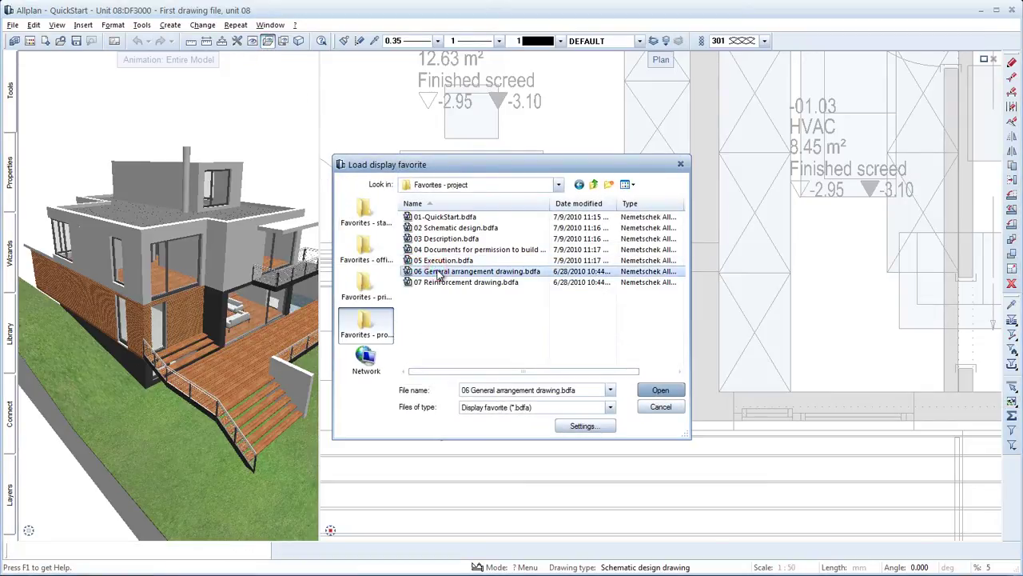
left_click(659, 392)
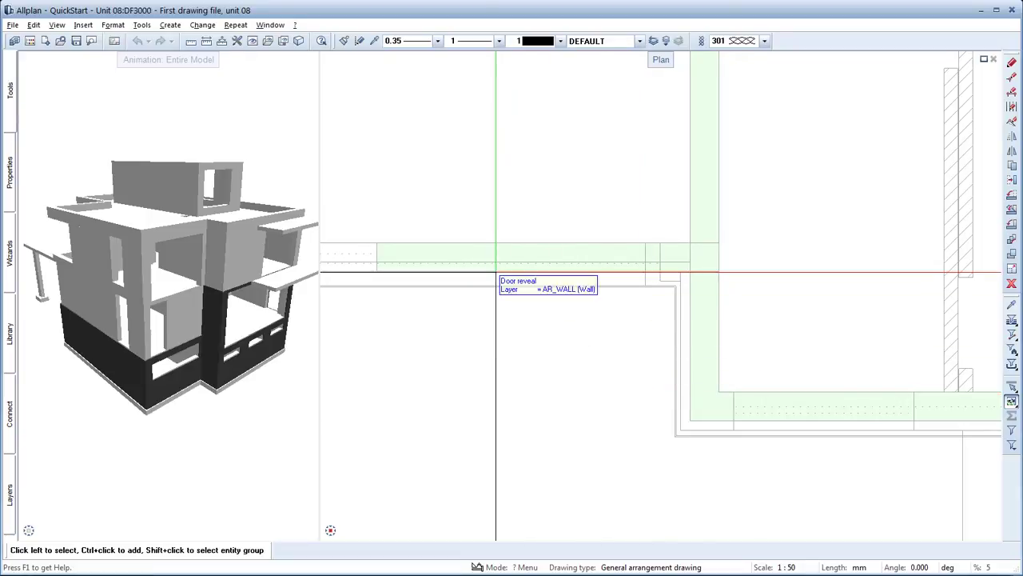
Apply the project surface file 'QuickStart Engineer.sur' to the 3D window.
right_click(280, 92)
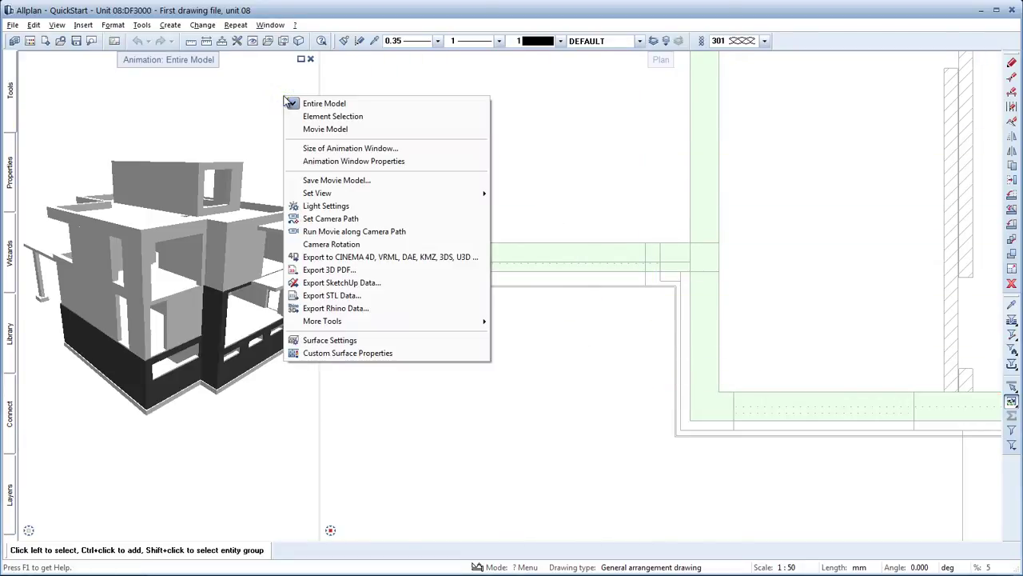
left_click(326, 340)
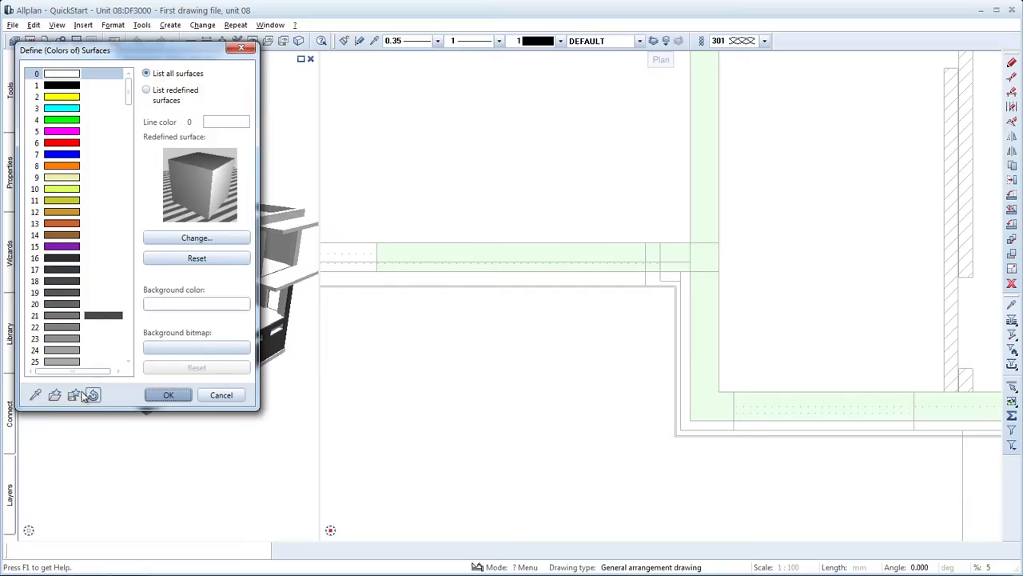
left_click(55, 396)
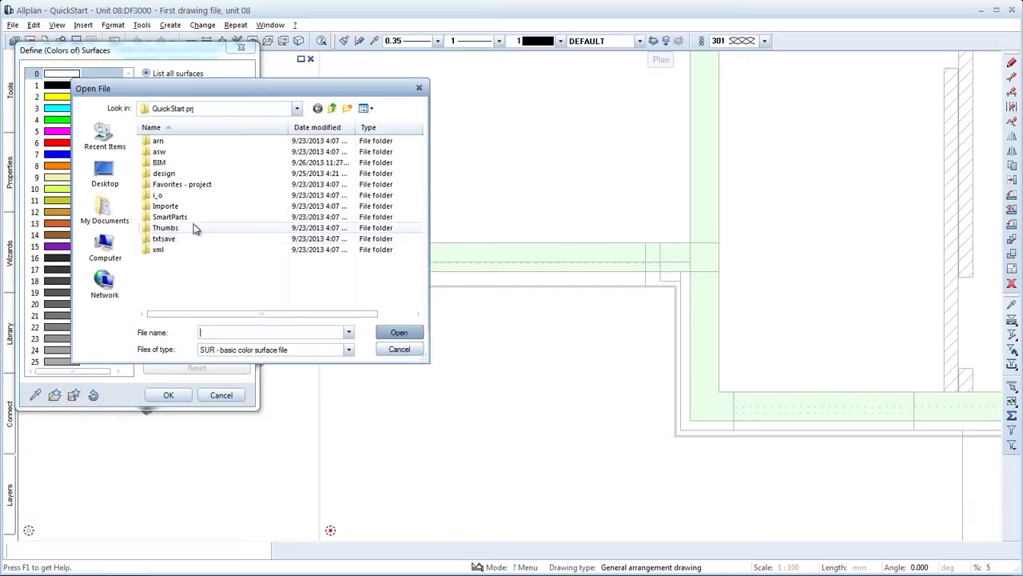
double_click(197, 186)
left_click(193, 152)
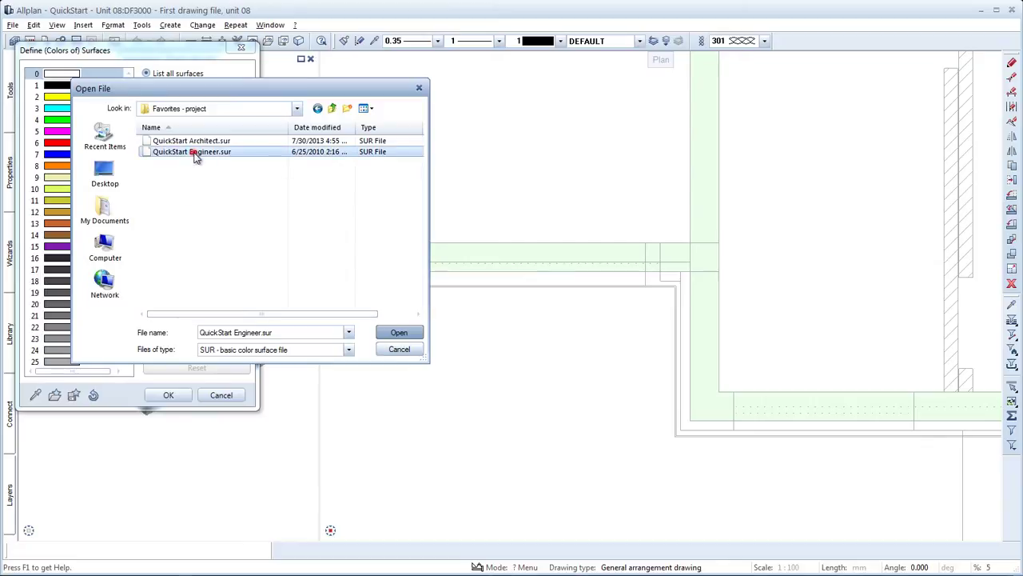
left_click(399, 332)
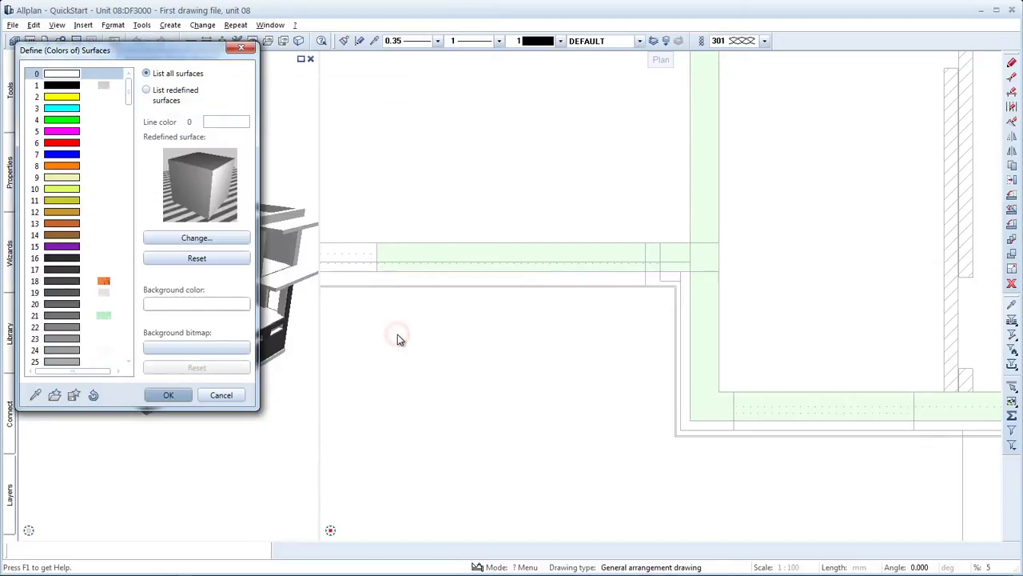
left_click(169, 395)
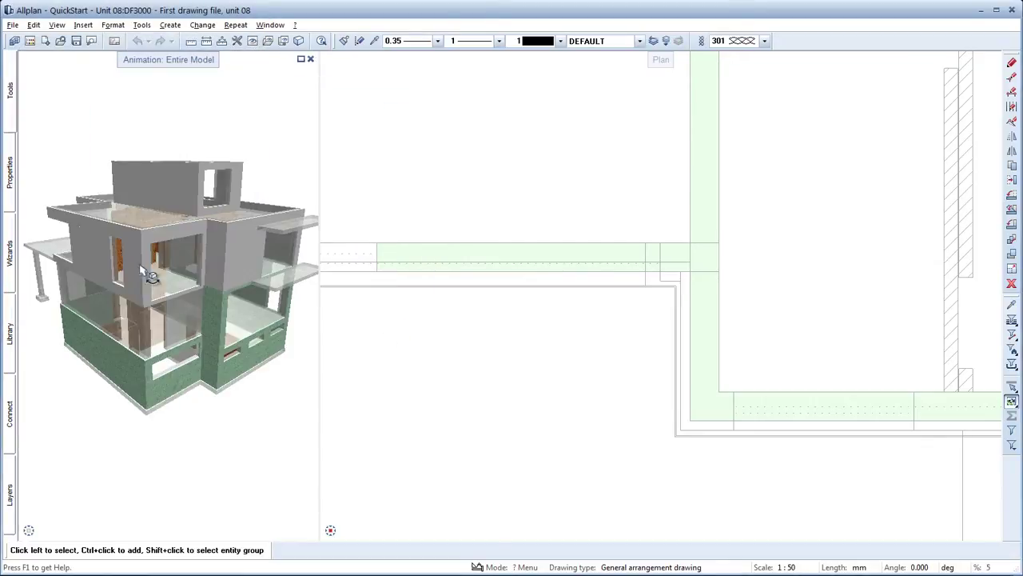
Move inside the model to face the brick wall with two doorways.
scroll(200, 272, "up", 5)
scroll(221, 315, "up", 3)
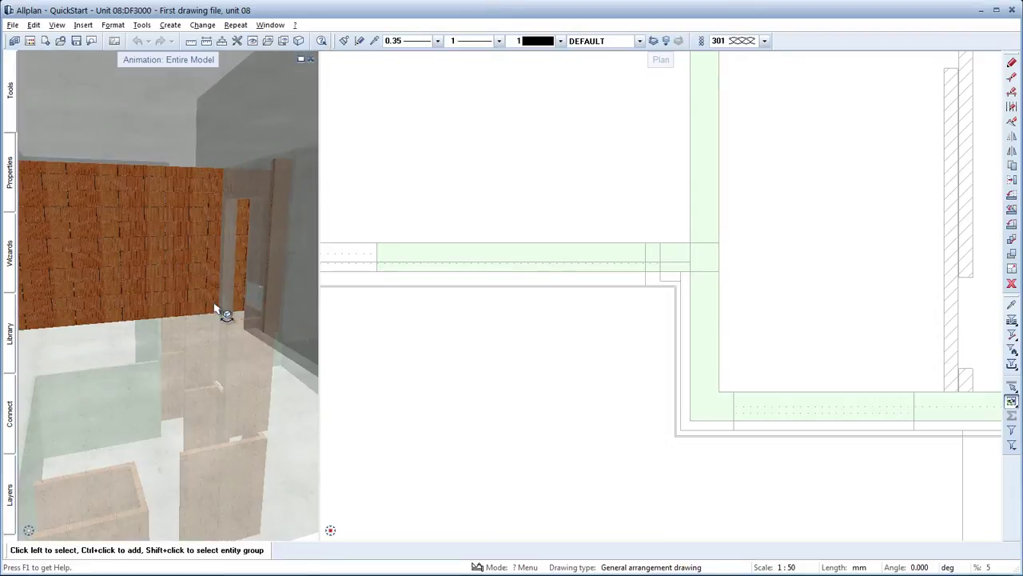
mouse_move(228, 315)
middle_mouse_down()
mouse_move(183, 301)
mouse_move(840, 335)
middle_mouse_up()
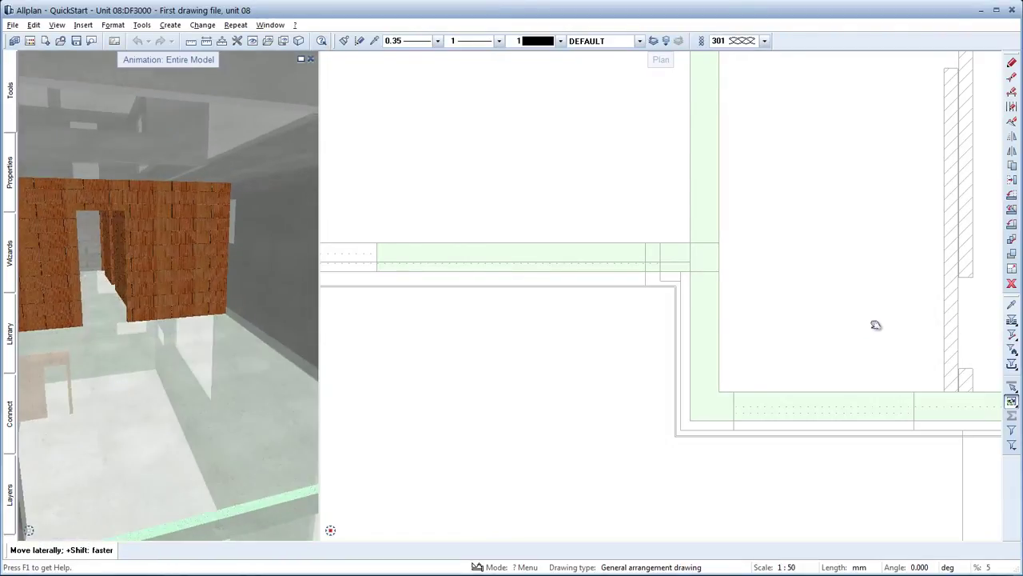
mouse_move(92, 270)
left_mouse_down()
mouse_move(270, 287)
mouse_move(247, 275)
left_mouse_up()
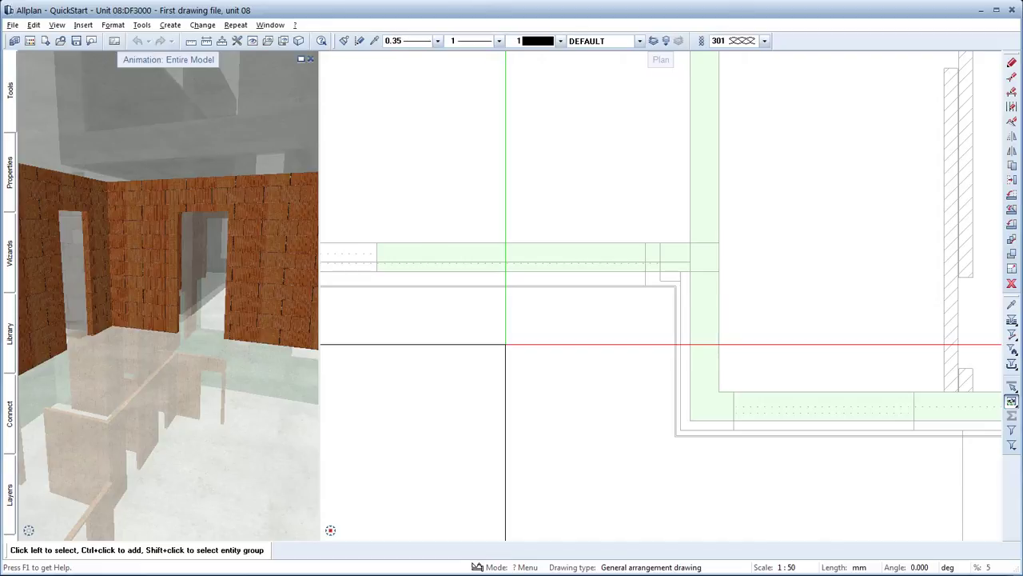
Make drawing file 3080 current with its reference drawing files set to edit mode.
left_click(34, 44)
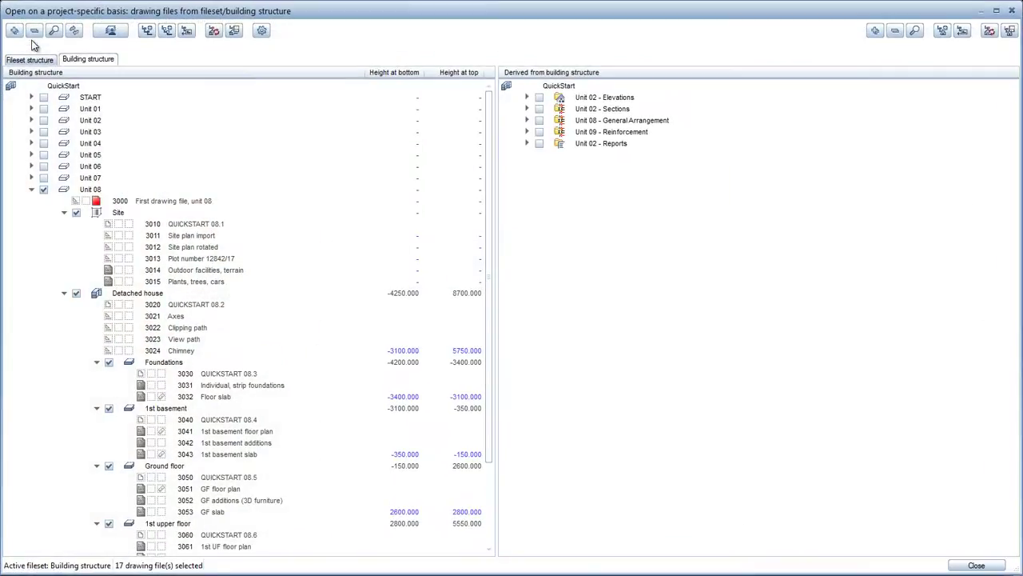
left_click(527, 121)
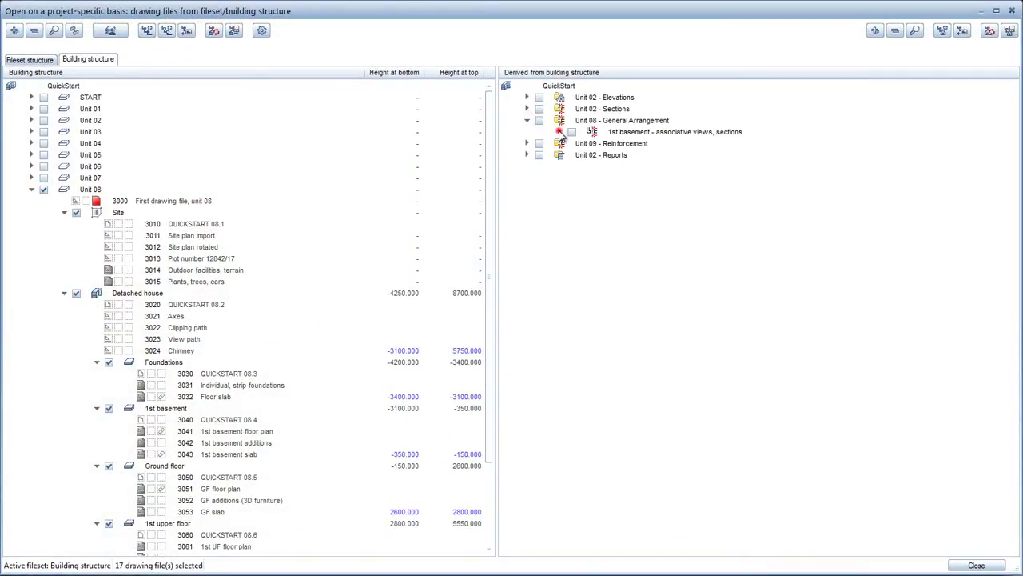
left_click(559, 132)
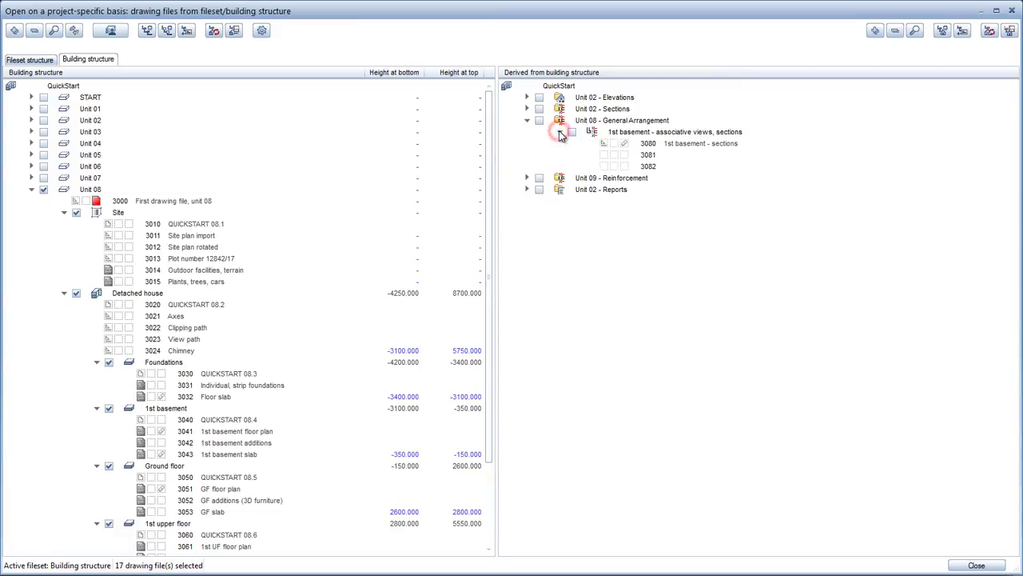
right_click(678, 148)
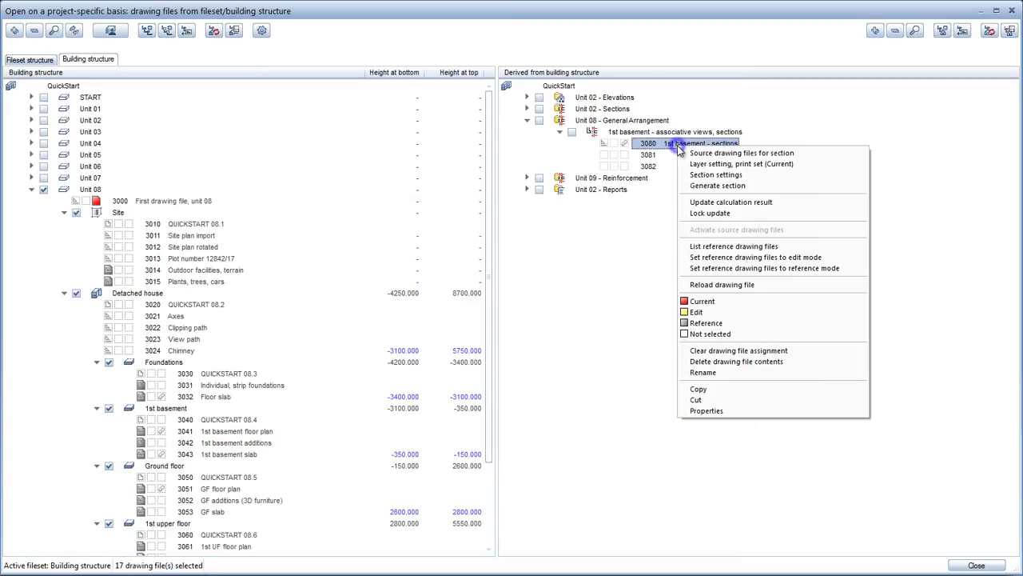
left_click(736, 258)
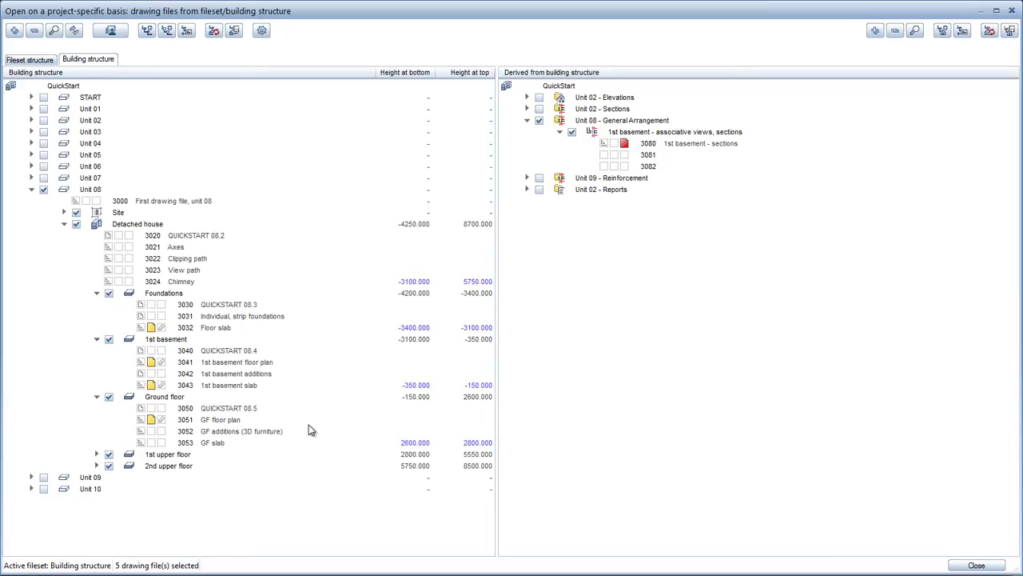
left_click(974, 566)
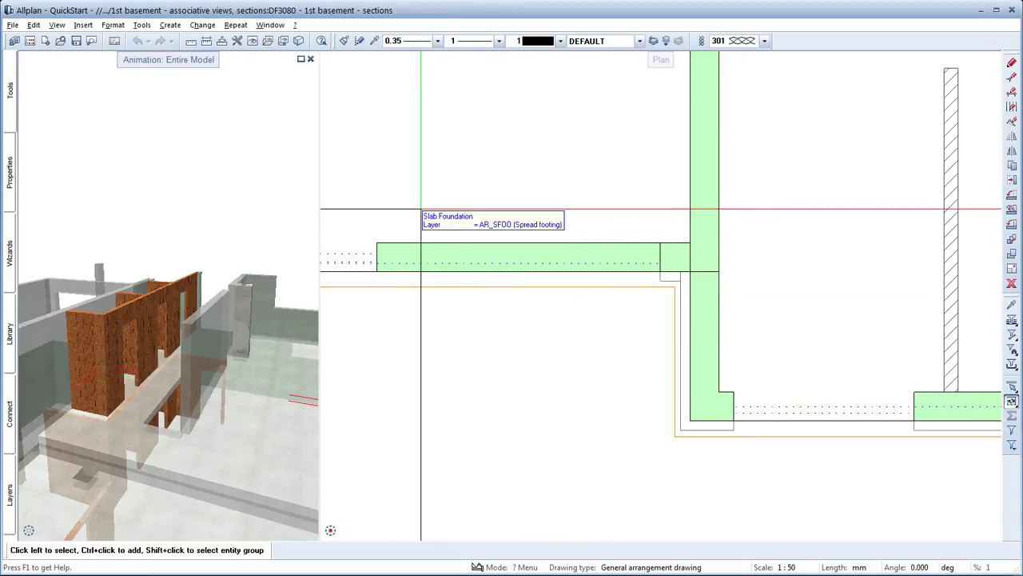
Close the 3D animation pane and start the Create Section tool.
left_click(310, 59)
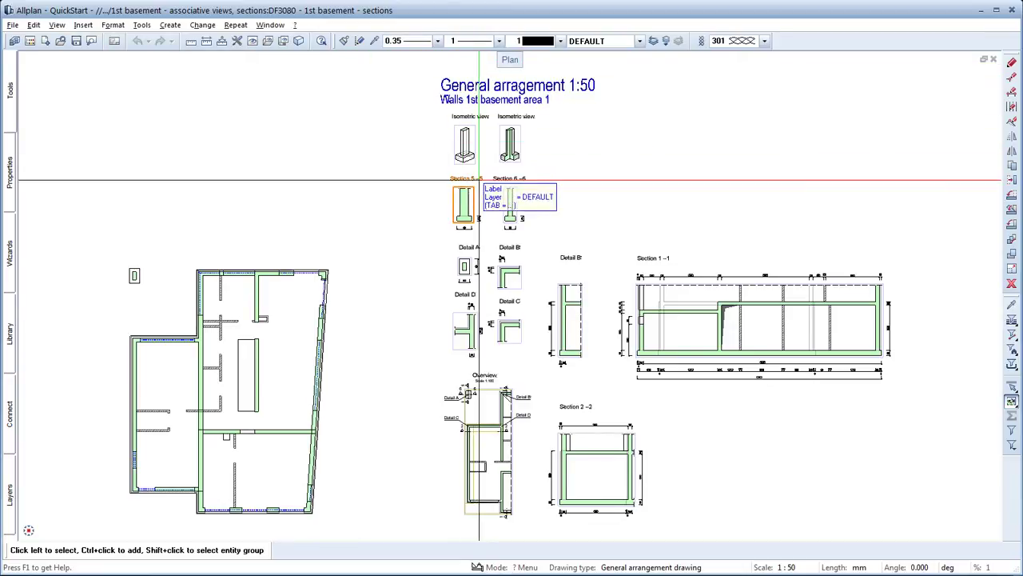
double_click(516, 201)
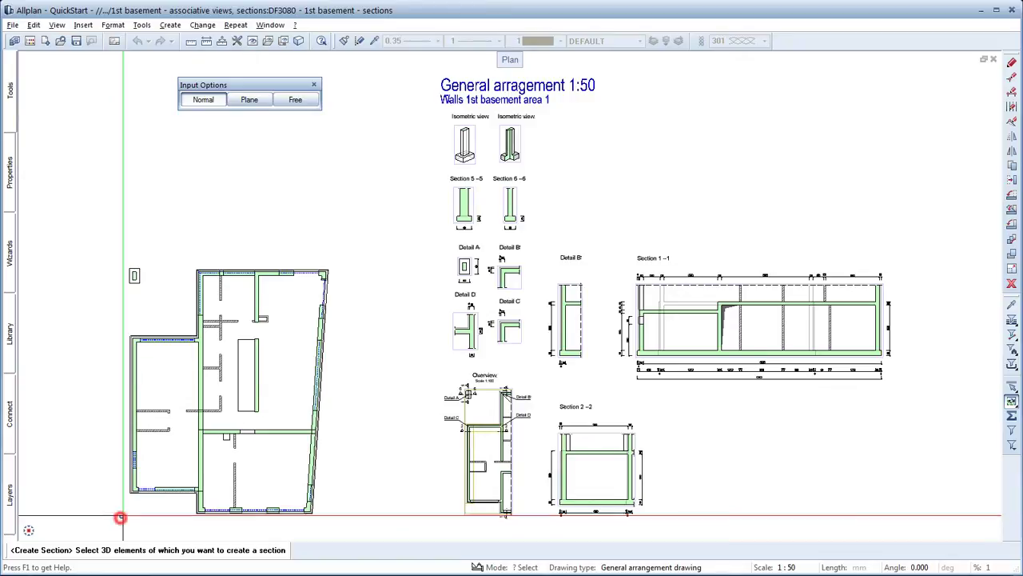
Window-select the basement walls and draw a vertical section line across the overview plan.
mouse_move(120, 516)
left_mouse_down()
mouse_move(224, 460)
mouse_move(369, 255)
left_mouse_up()
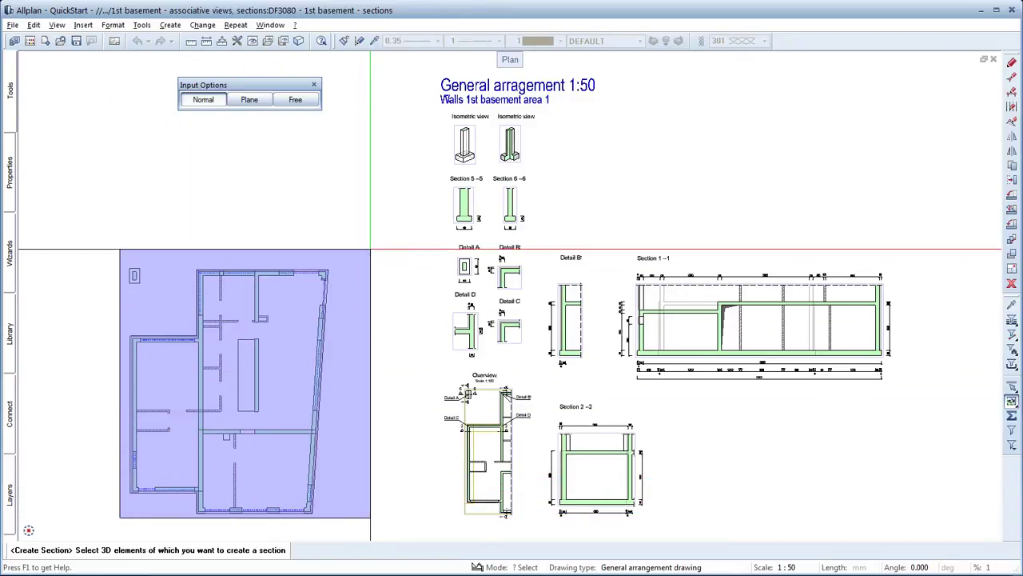
left_click(370, 249)
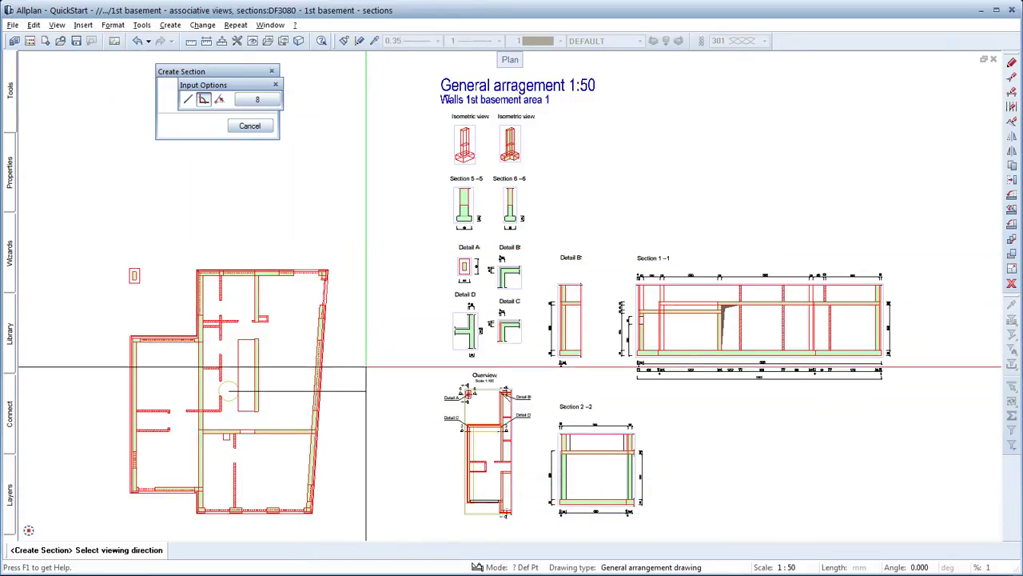
left_click(362, 389)
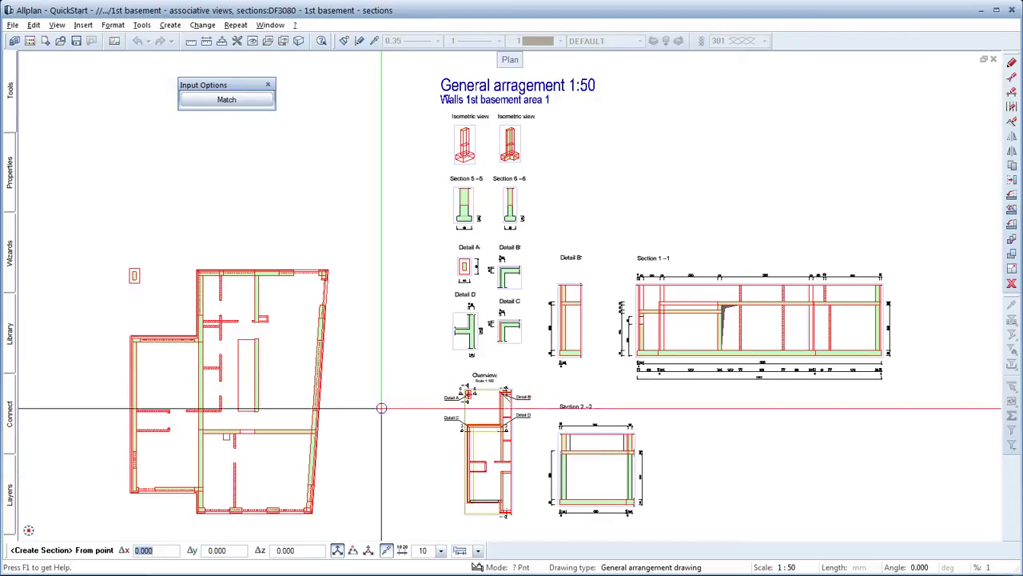
scroll(487, 491, "up", 2)
scroll(488, 491, "up", 2)
scroll(488, 491, "up", 1)
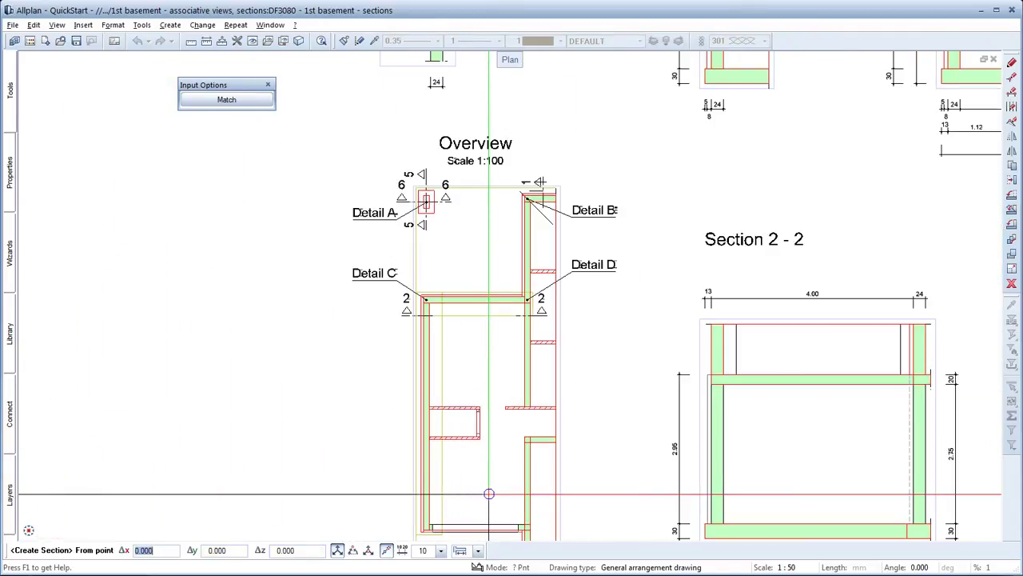
scroll(453, 389, "down", 2)
scroll(446, 457, "up", 2)
scroll(439, 480, "up", 1)
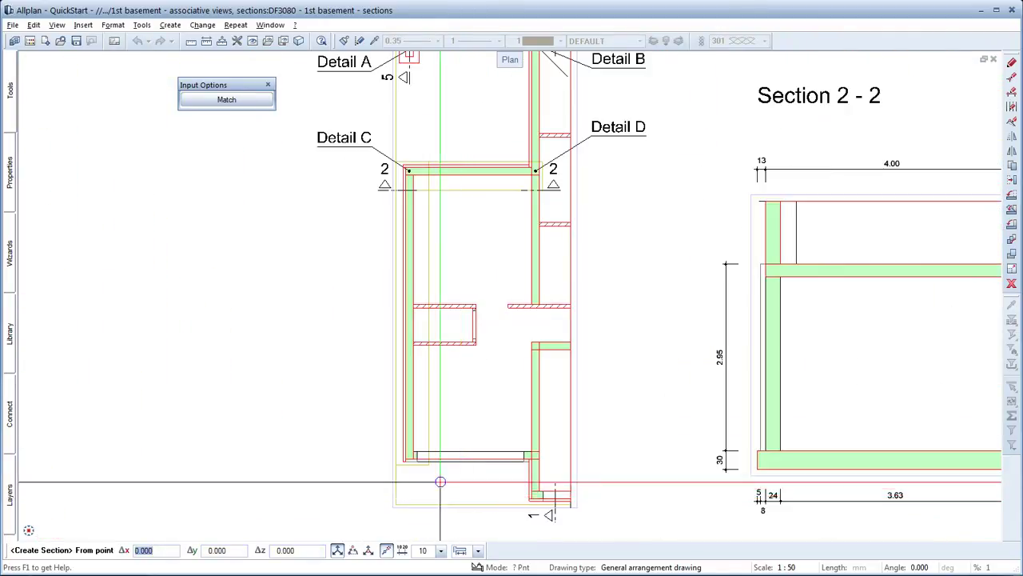
left_click(395, 464)
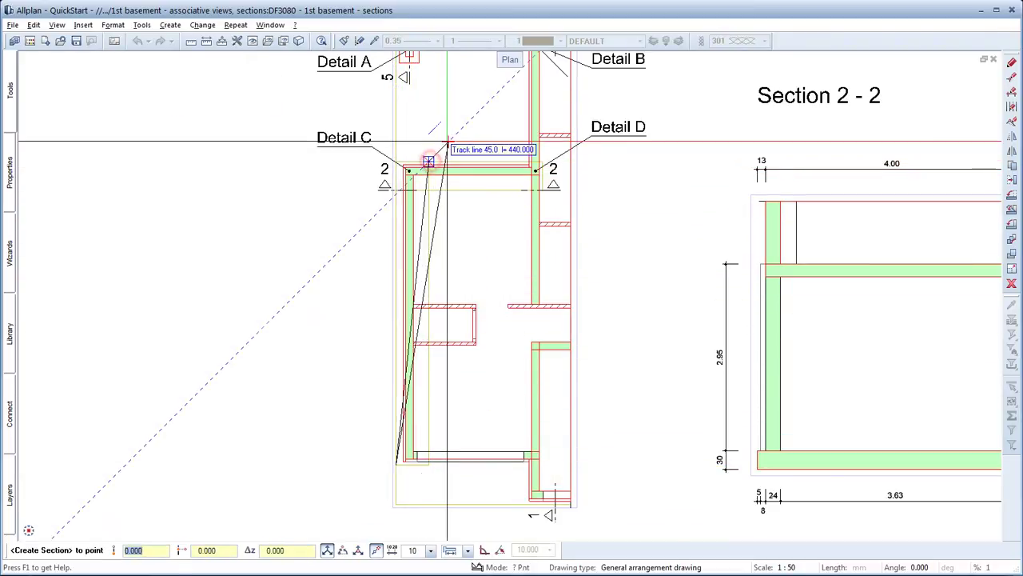
left_click(428, 165)
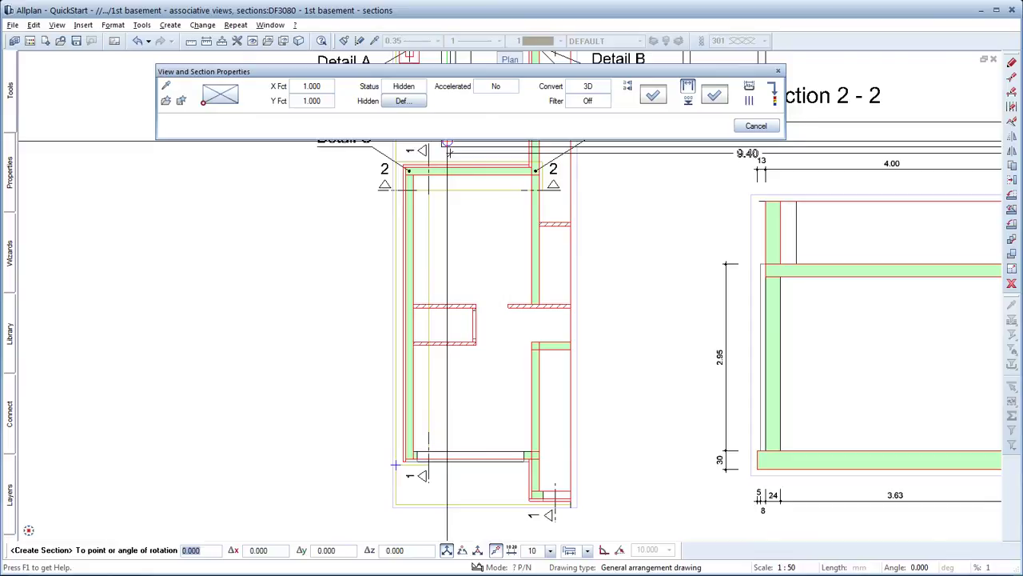
Set section identifier 3 and review the label's text parameters.
left_click(654, 95)
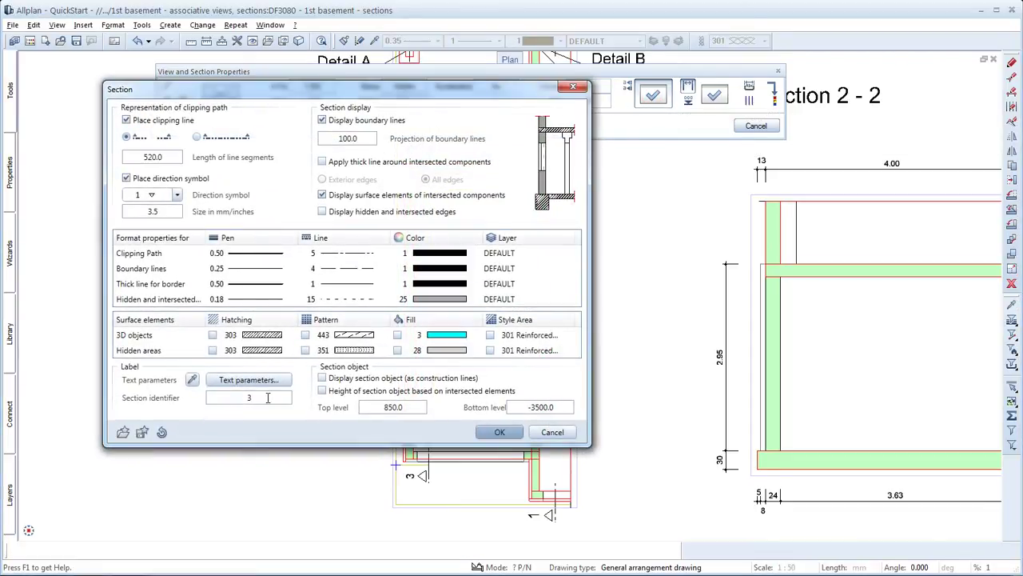
left_click(265, 386)
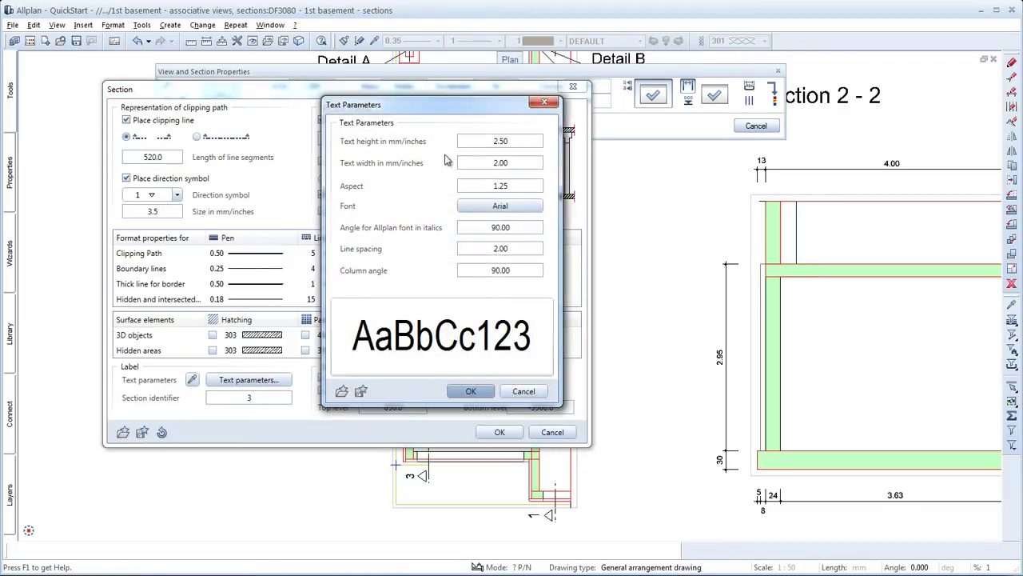
left_click(471, 391)
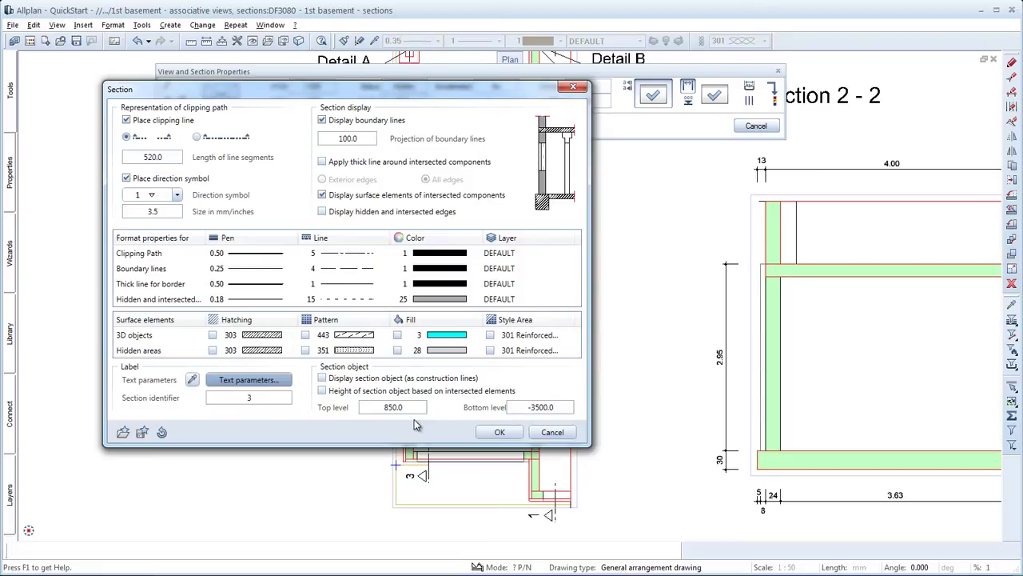
Confirm the section and load the 'General arrangement drawing.dfa' dimension-line favorite.
left_click(504, 433)
left_click(524, 412)
left_click(718, 97)
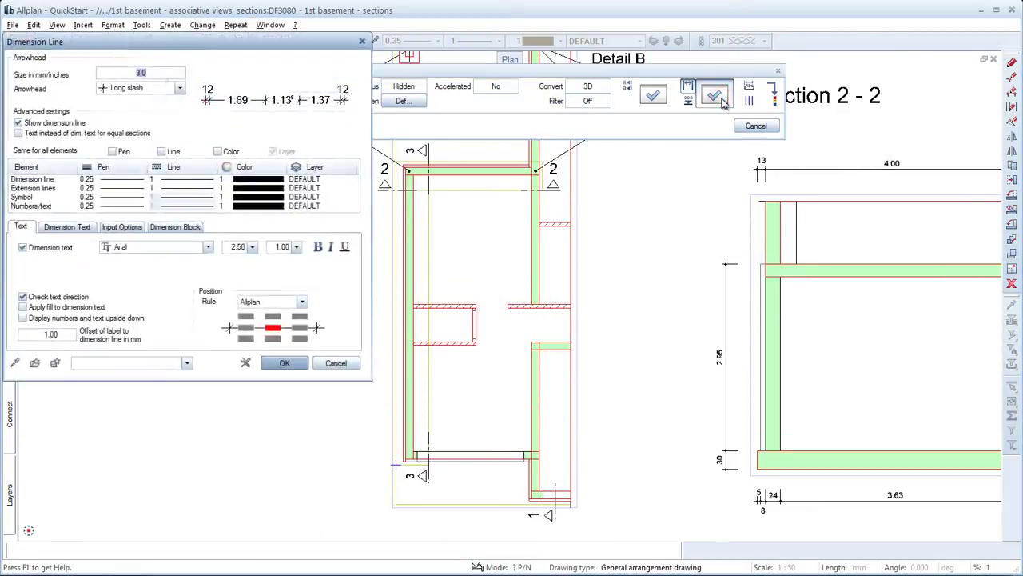
left_click(34, 362)
left_click(351, 319)
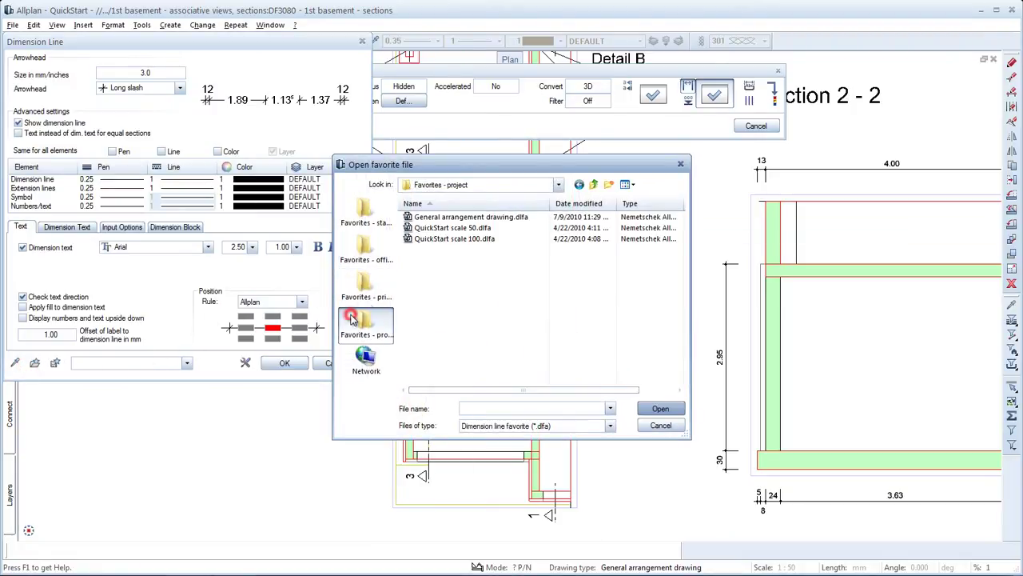
left_click(459, 218)
left_click(654, 406)
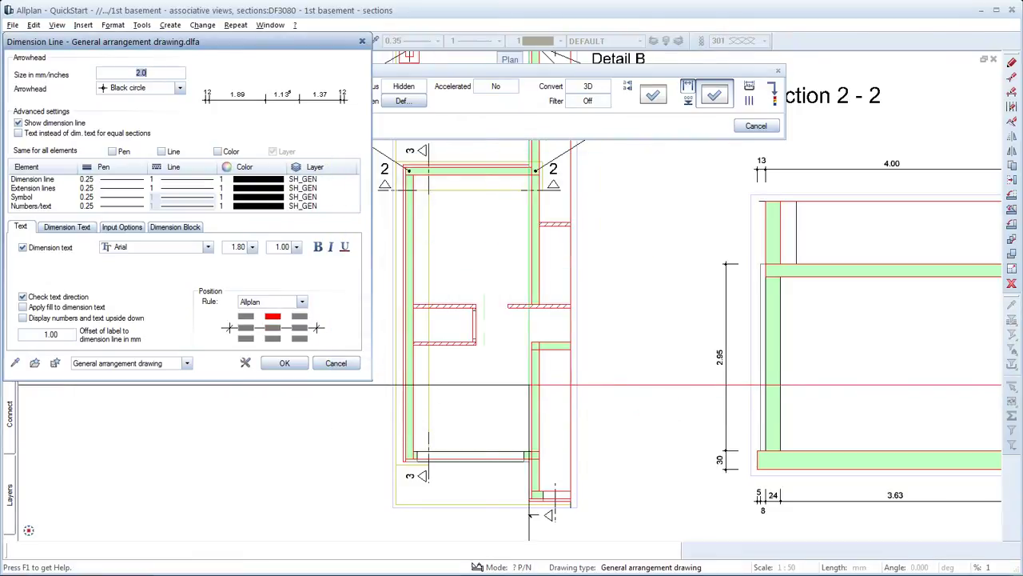
left_click(288, 363)
scroll(293, 366, "down", 3)
scroll(275, 360, "down", 1)
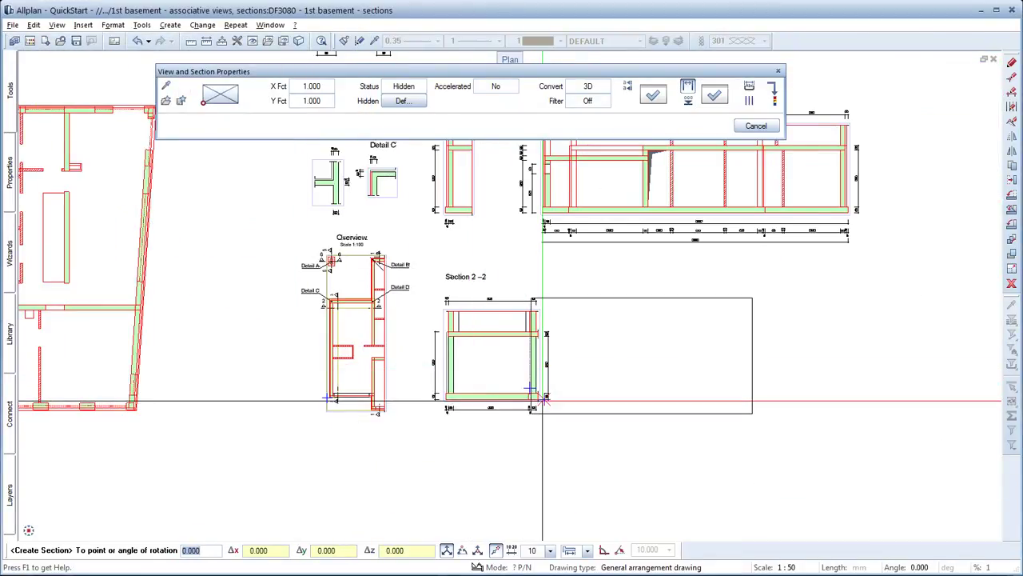
Drop the dimensioned section beside Section 2-2 and begin its view label.
left_click(591, 399)
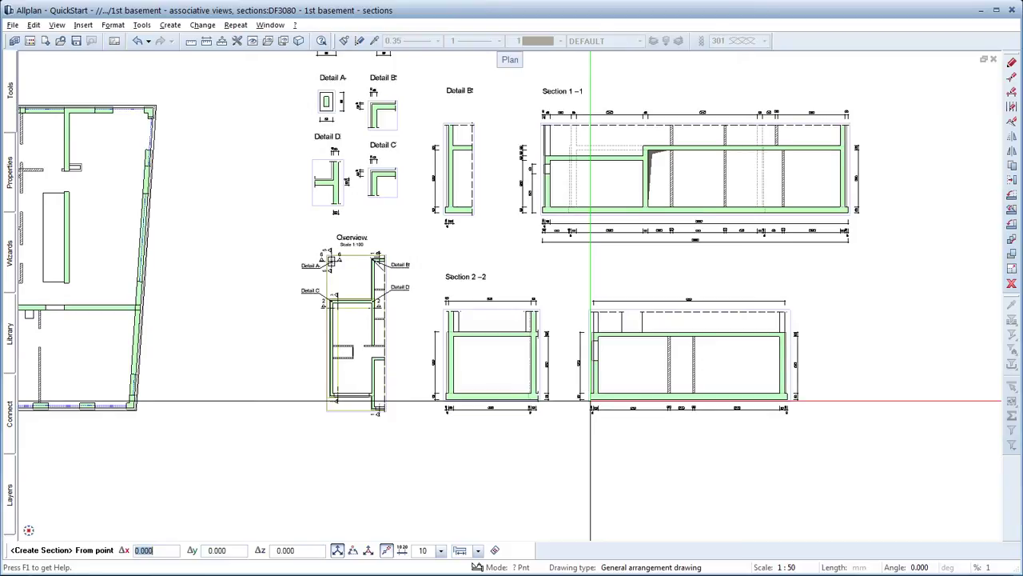
left_click(591, 401)
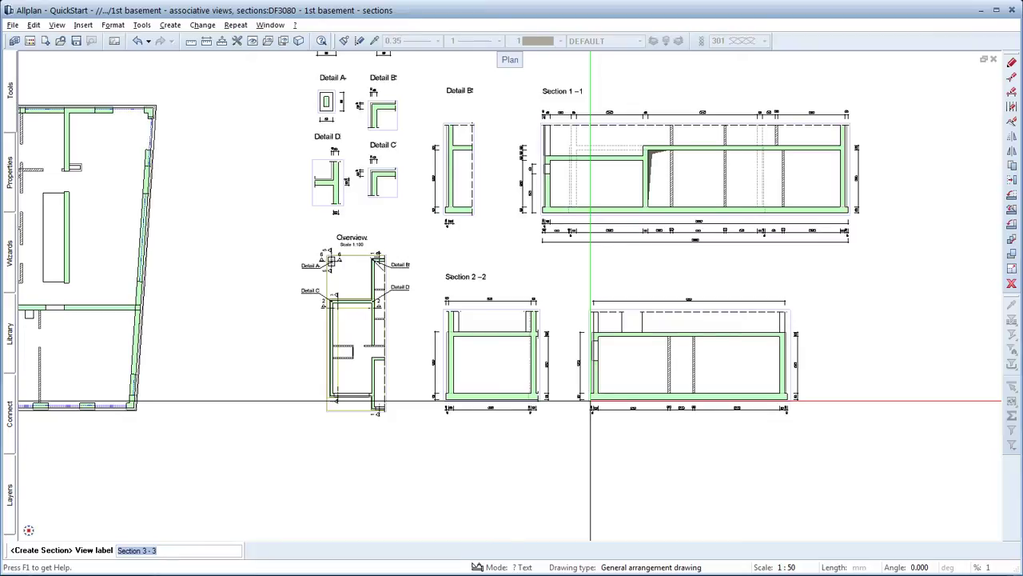
Accept the 'Section 3 - 3' label, copy Section 2-2's text size, and place it above.
key("Return")
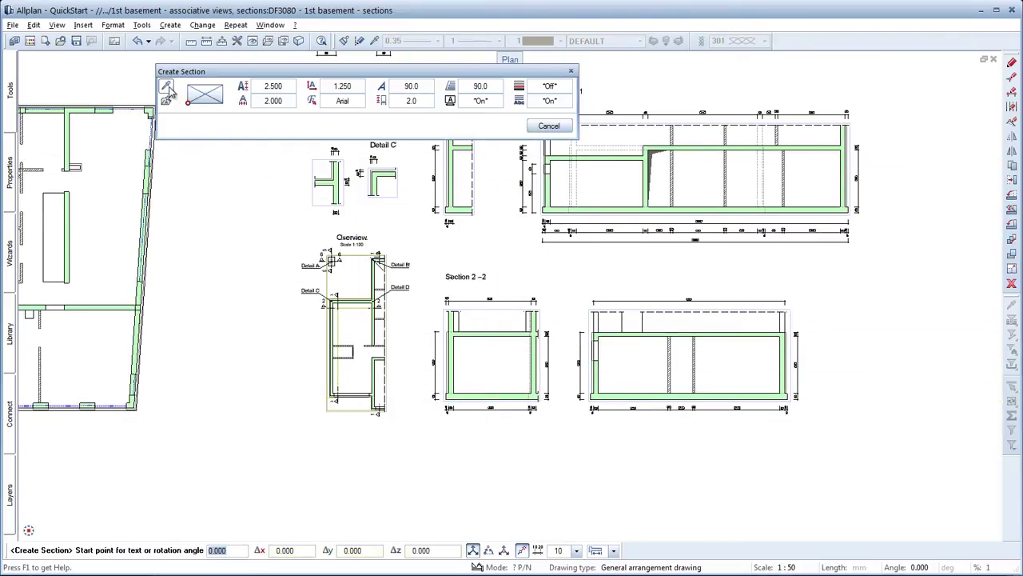
left_click(166, 88)
left_click(453, 276)
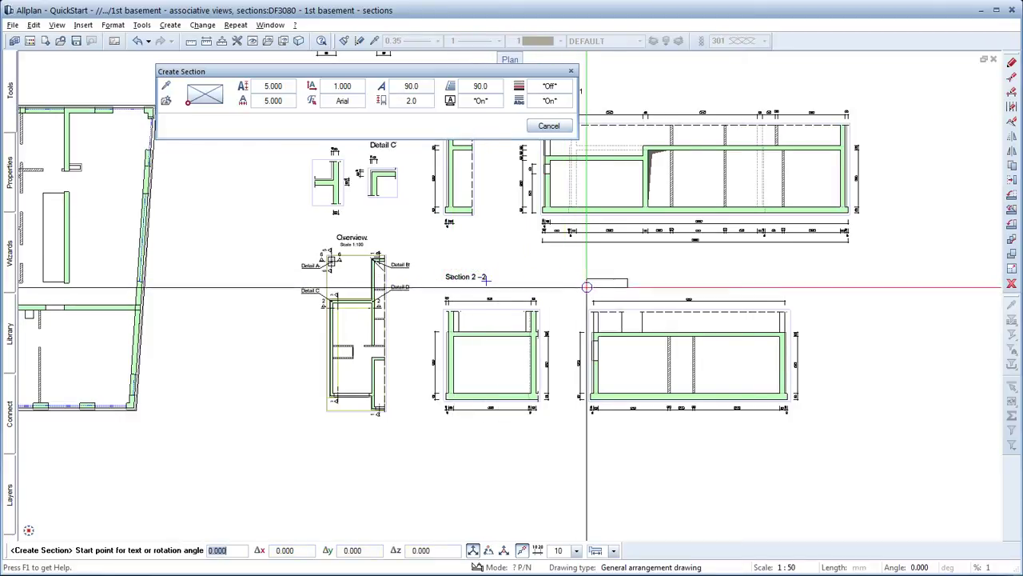
left_click(590, 285)
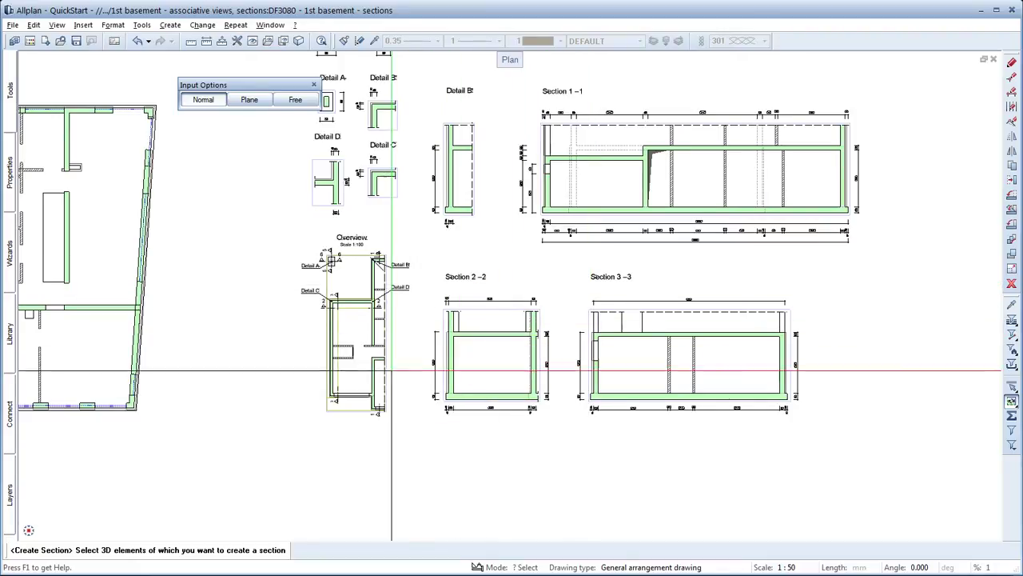
mouse_move(45, 530)
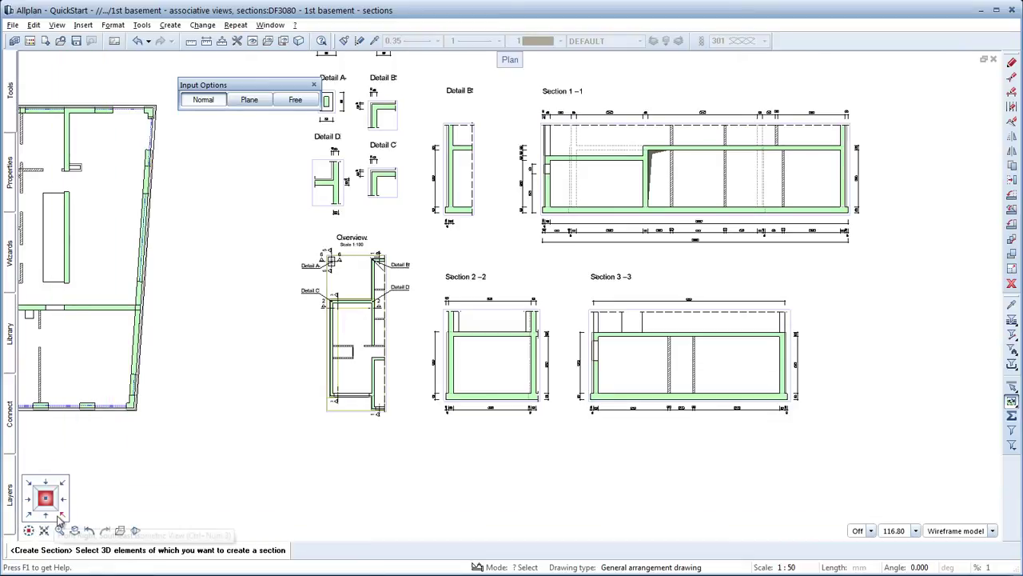
Switch the 3D view to a southeast isometric parallel projection of the wireframe model.
left_click(64, 518)
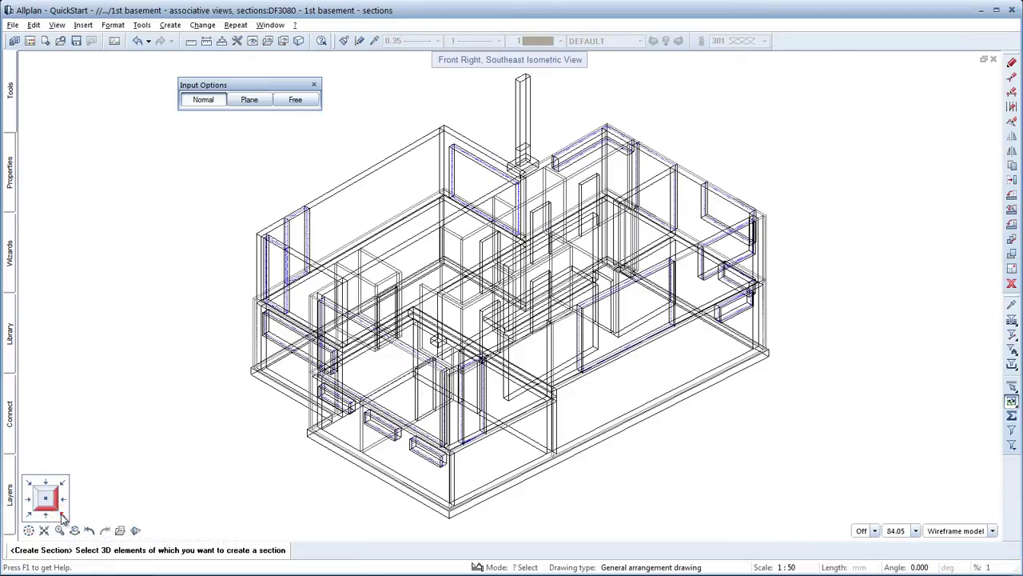
left_click(74, 530)
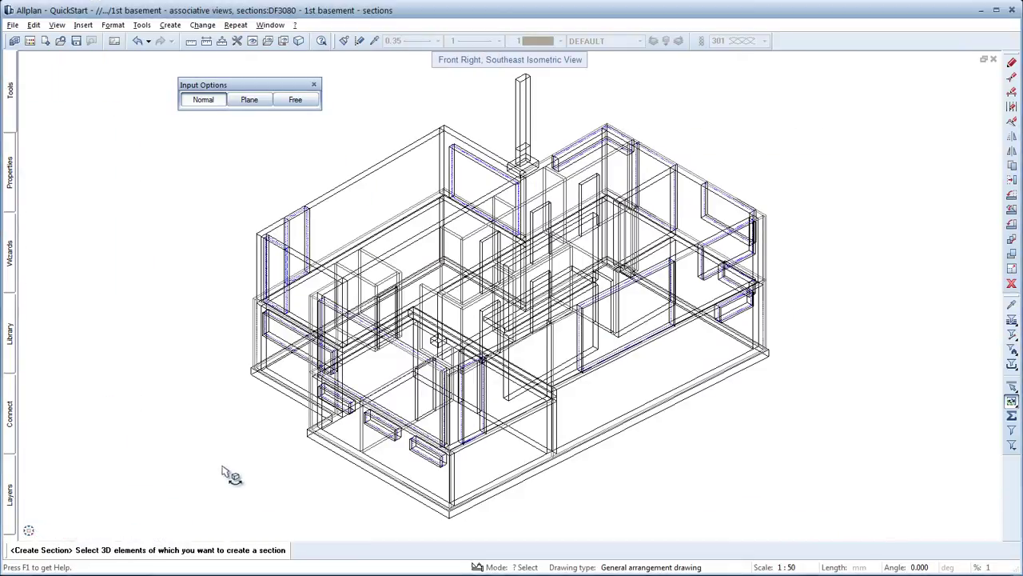
mouse_move(222, 465)
left_mouse_down()
mouse_move(276, 472)
mouse_move(212, 486)
left_mouse_up()
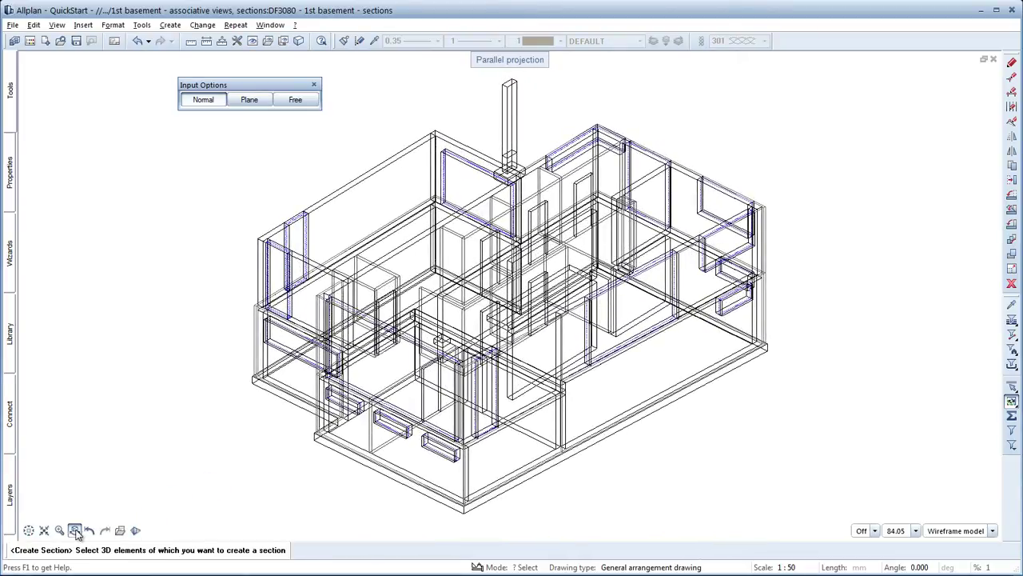
left_click(75, 530)
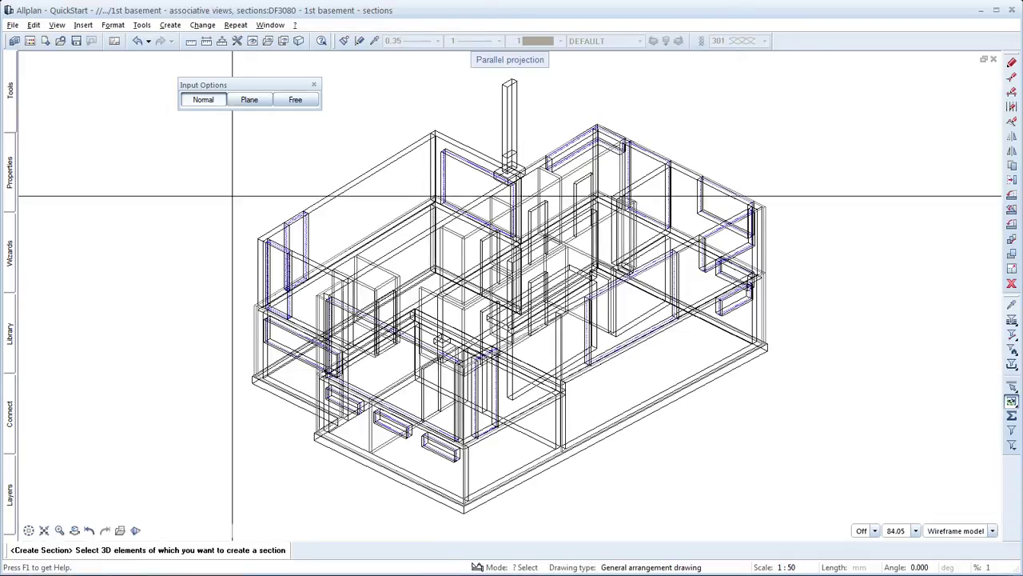
With Input Options set to Free, window-select the entire wireframe basement model.
left_click(295, 99)
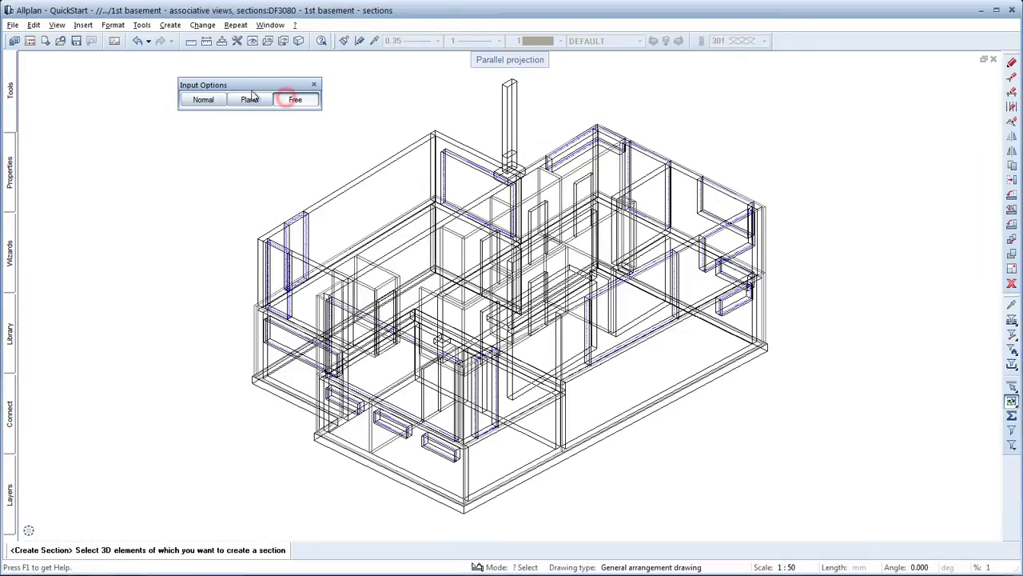
left_click(144, 61)
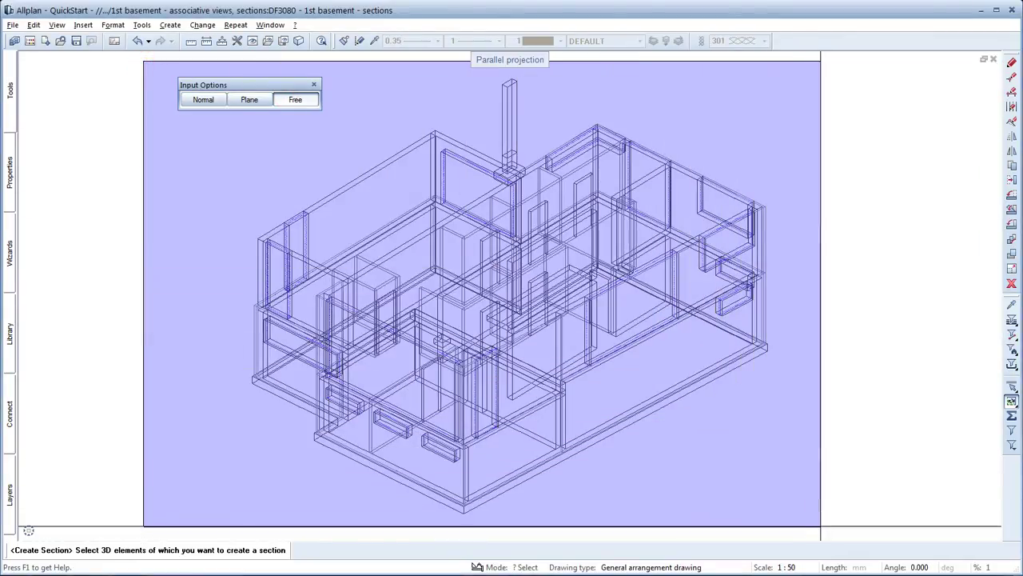
left_click(983, 464)
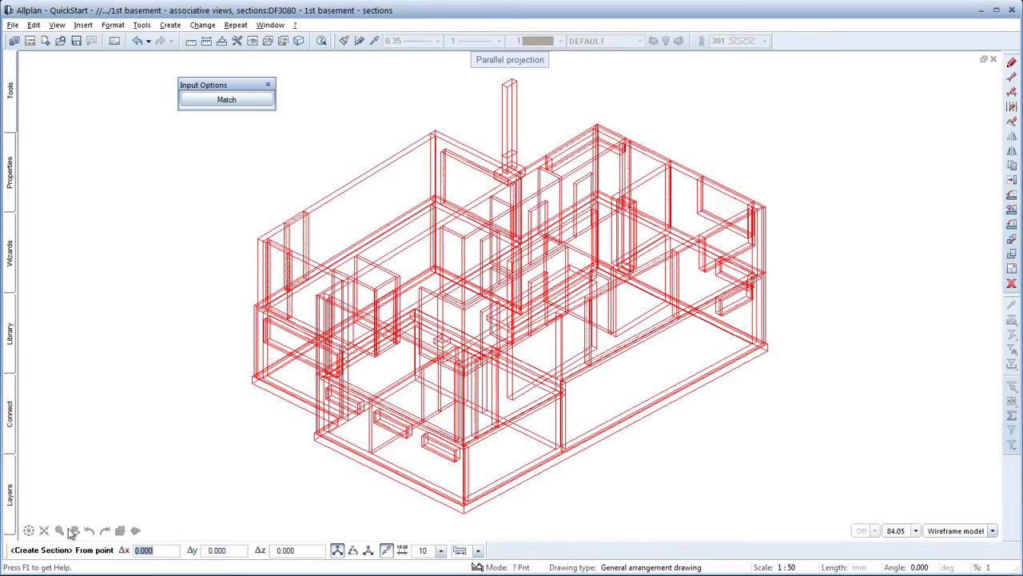
Return to plan view, zoom to the Overview, and start the section line at its bottom-left.
left_click(45, 498)
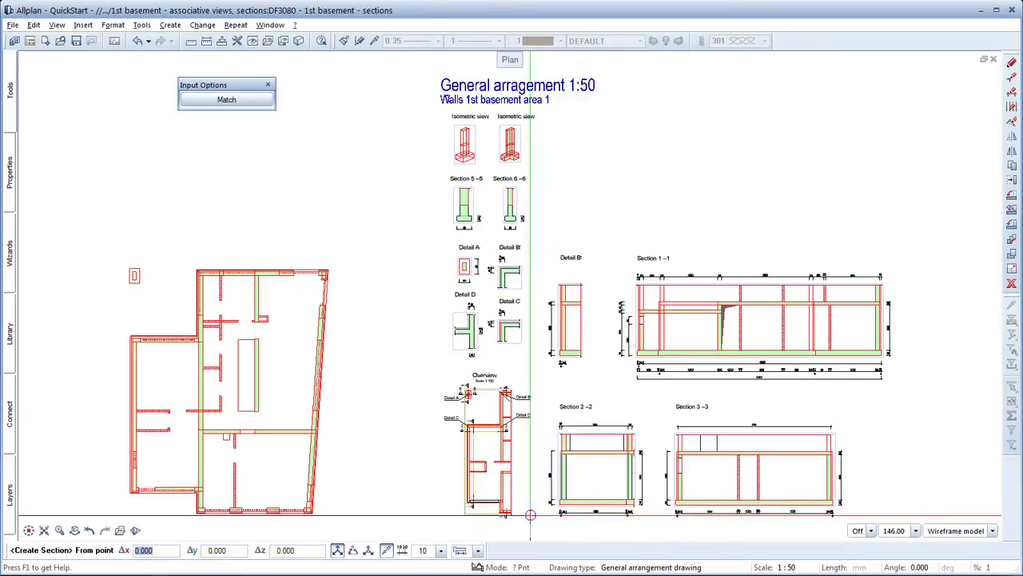
scroll(527, 513, "up", 2)
scroll(528, 514, "up", 2)
scroll(336, 511, "up", 1)
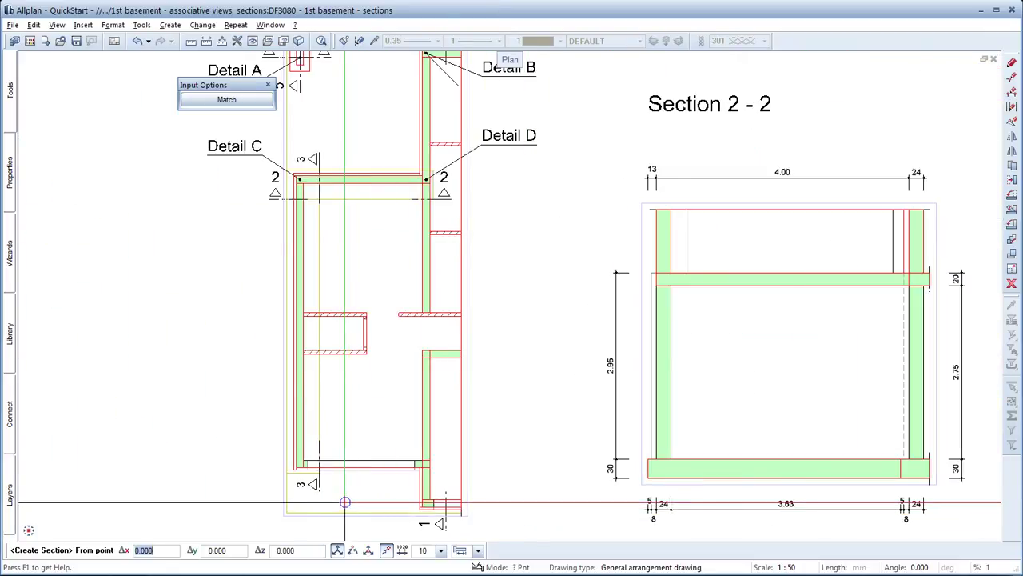
scroll(310, 504, "down", 1)
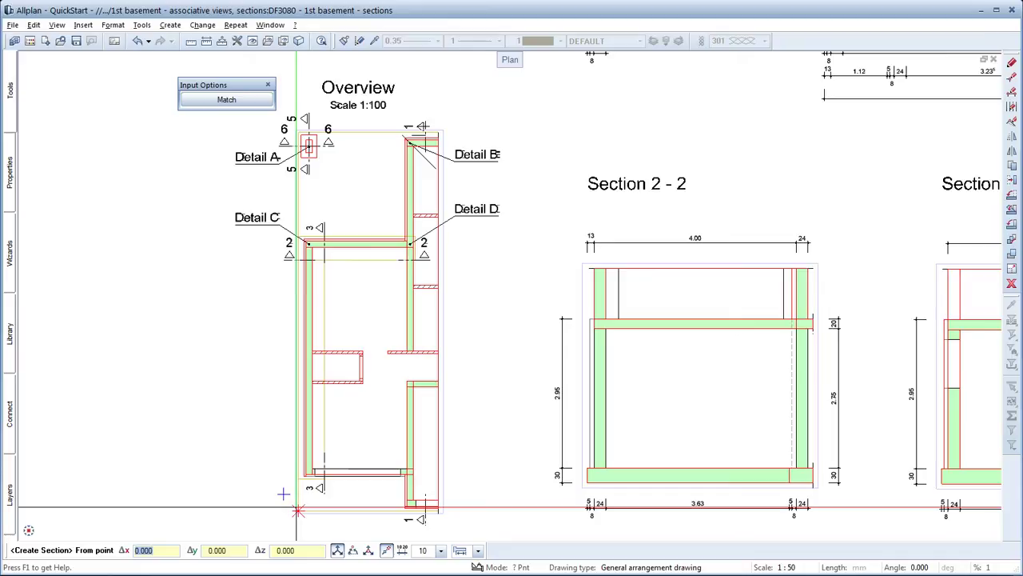
left_click(297, 510)
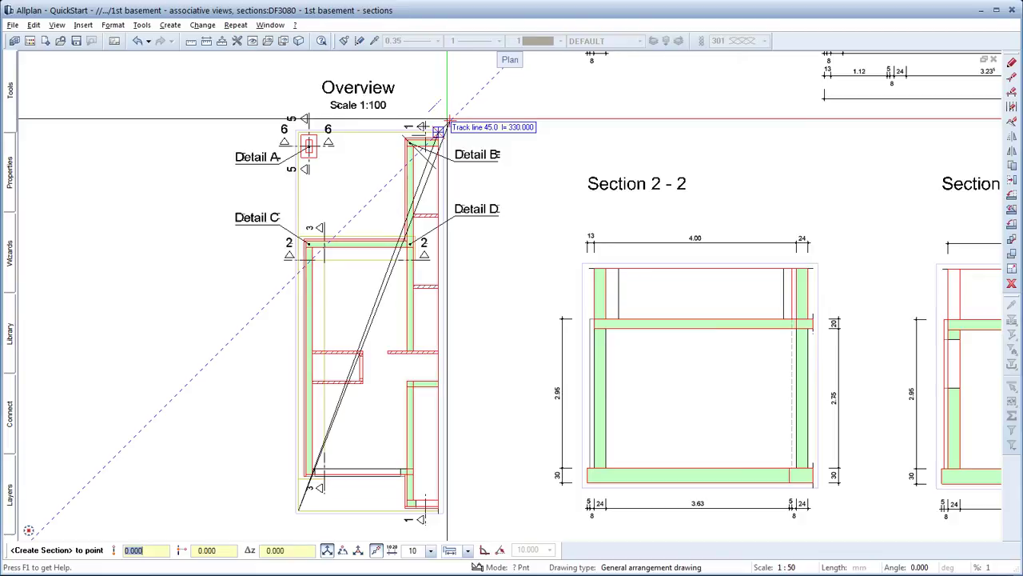
End the section line at the top-right, disable Place clipping line, and place the view.
left_click(448, 124)
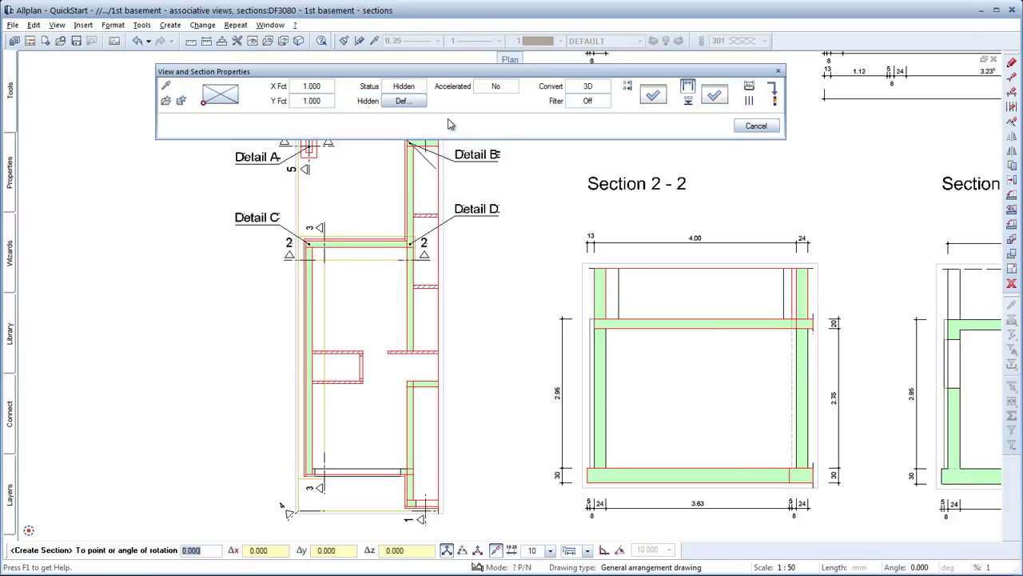
left_click(652, 95)
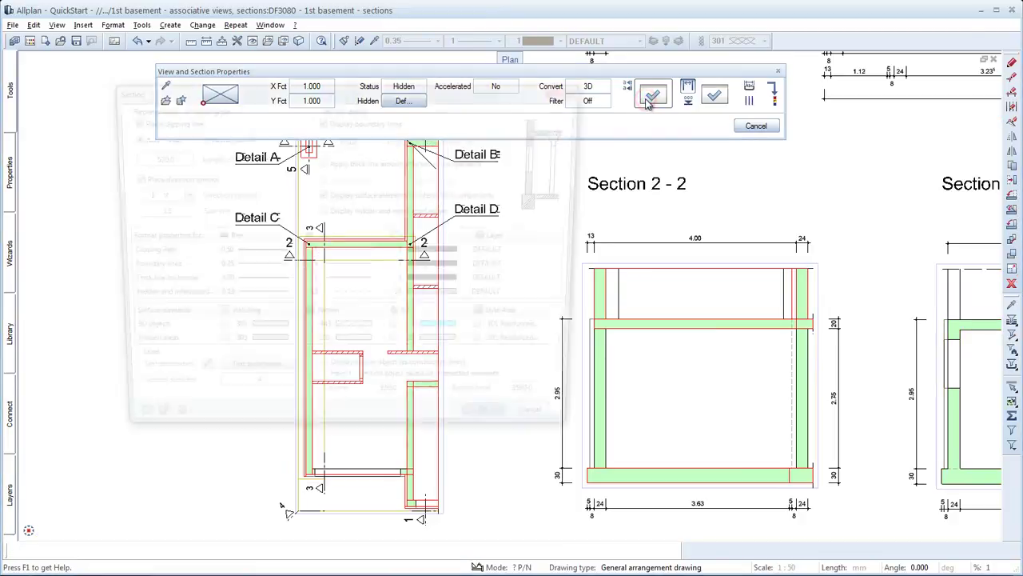
left_click(177, 120)
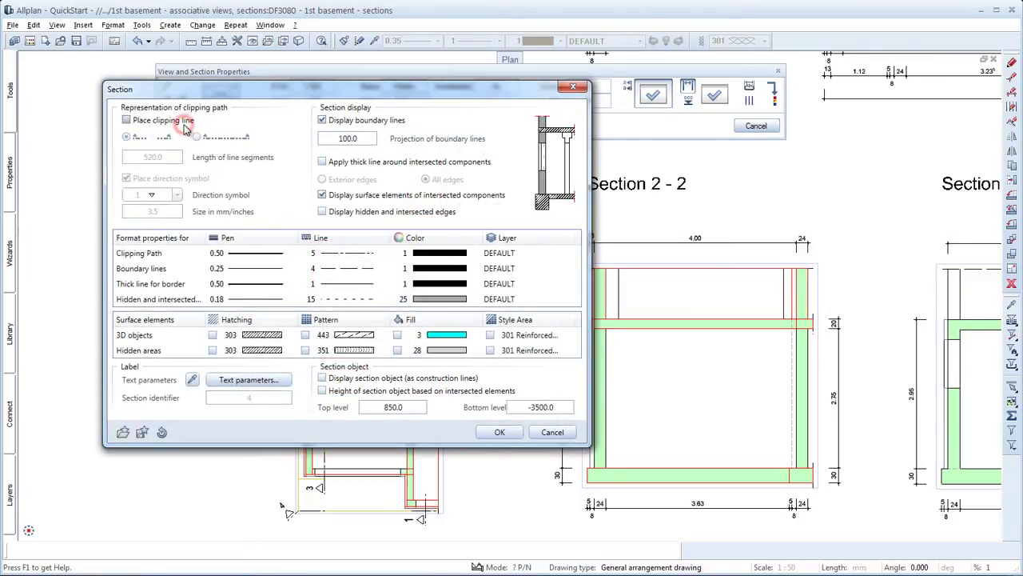
left_click(499, 432)
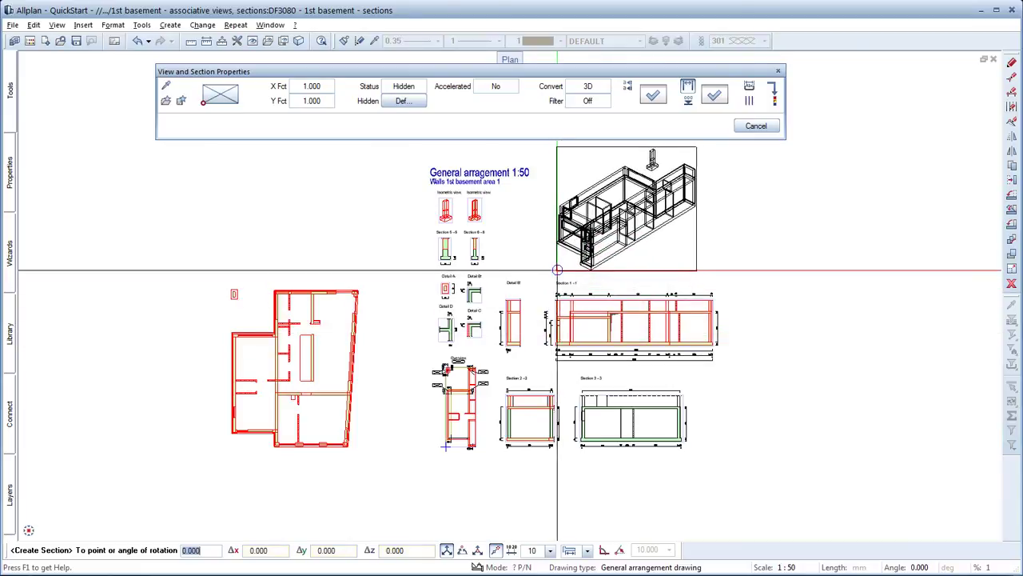
key("Return")
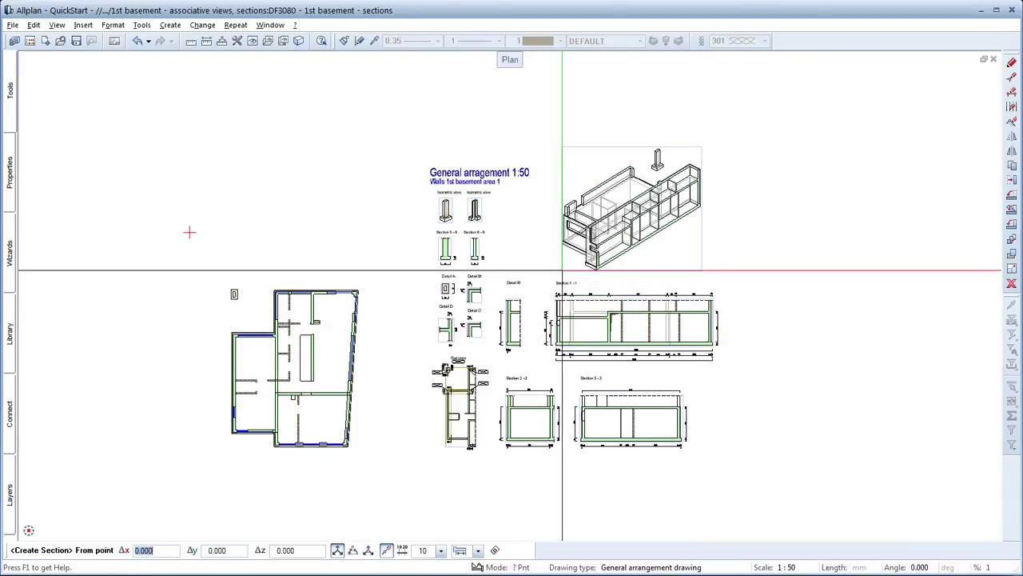
key("Return")
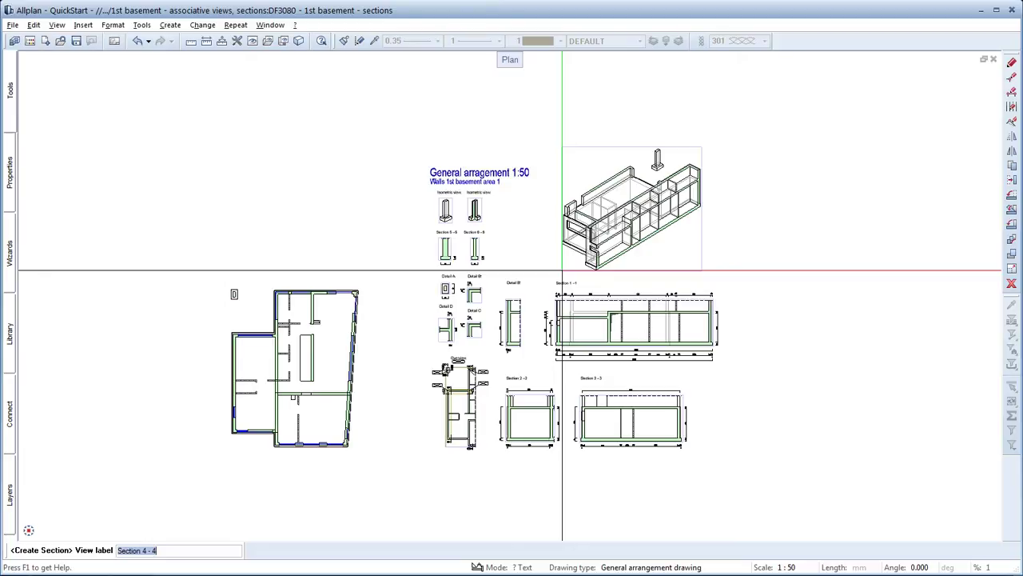
Label the new 3D view 'Isometric view' at its top-left corner.
type("Isometric view")
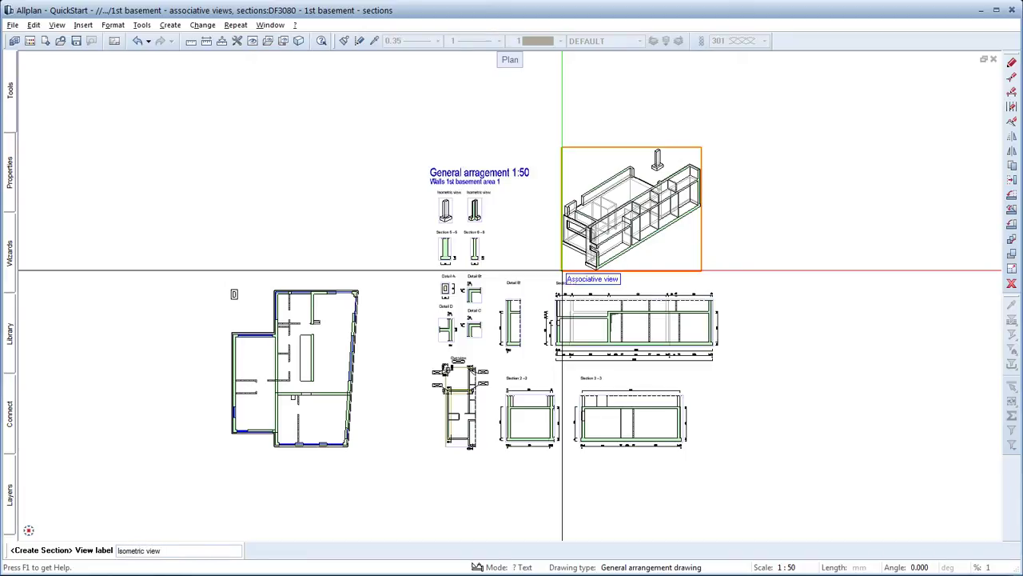
key("Return")
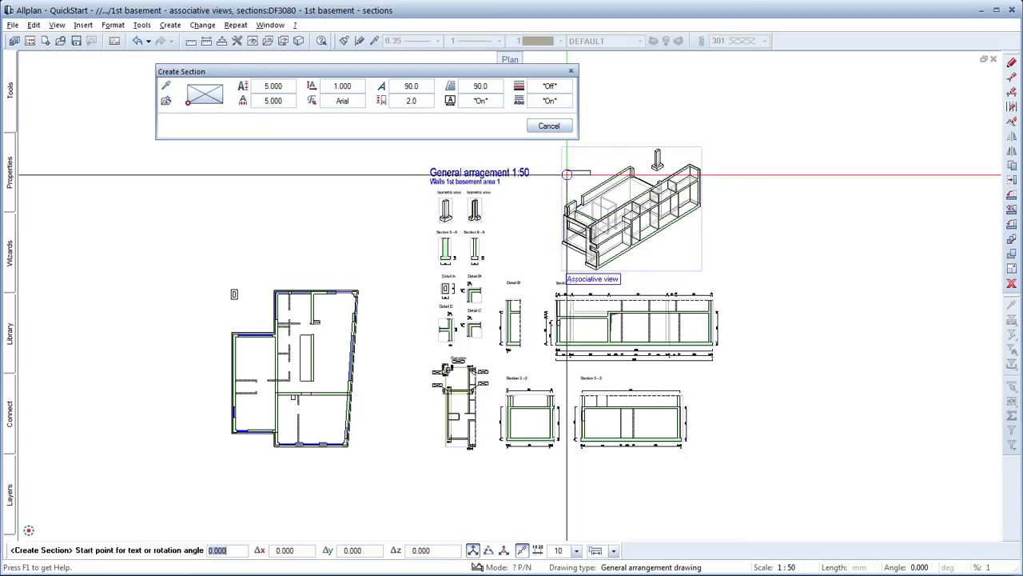
left_click(563, 158)
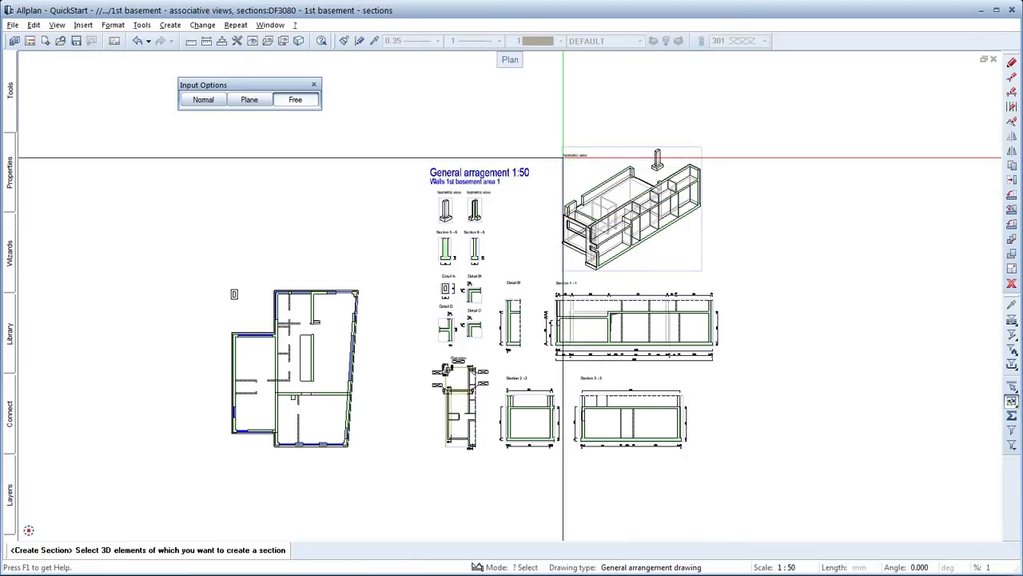
key("Escape")
scroll(697, 212, "up", 3)
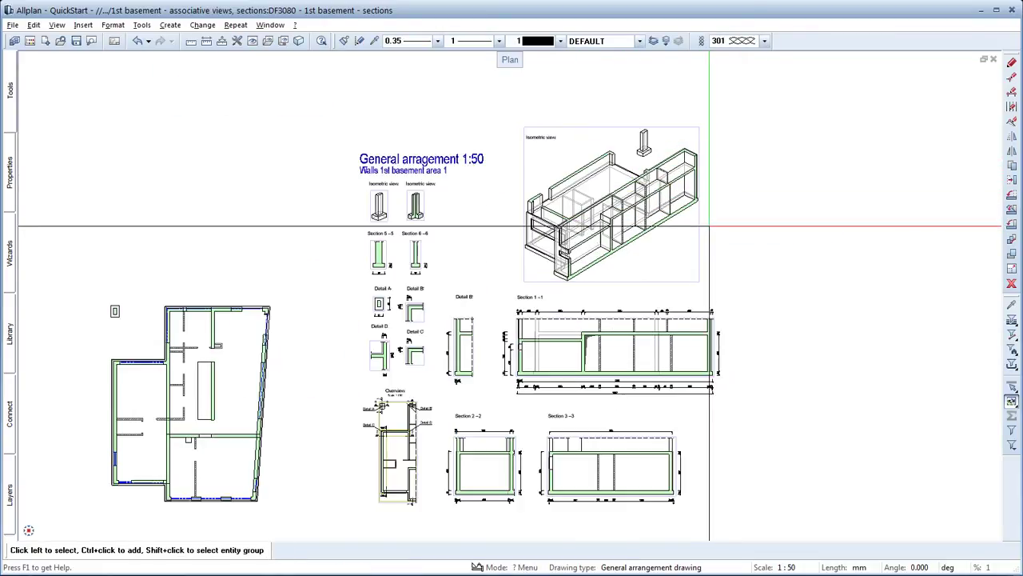
scroll(693, 84, "up", 1)
scroll(691, 80, "up", 2)
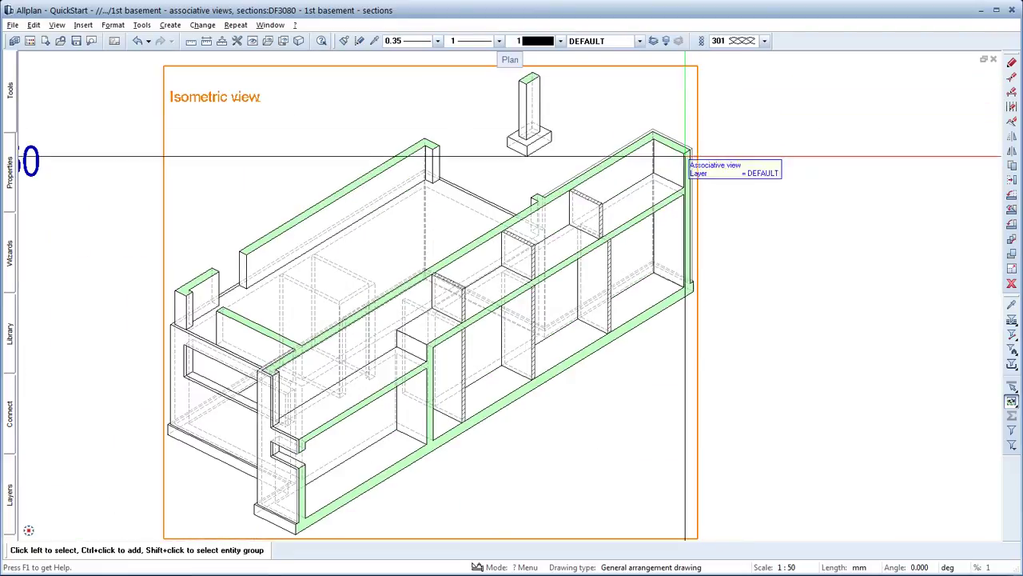
scroll(692, 316, "down", 1)
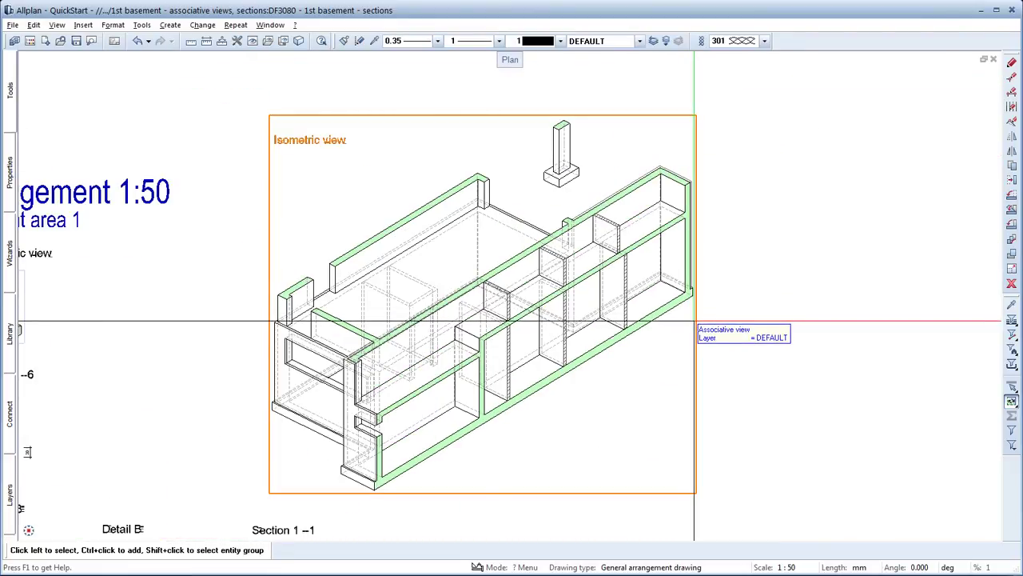
Give the isometric view's hidden-line image no hidden edges and light with shadows, and apply.
double_click(694, 321)
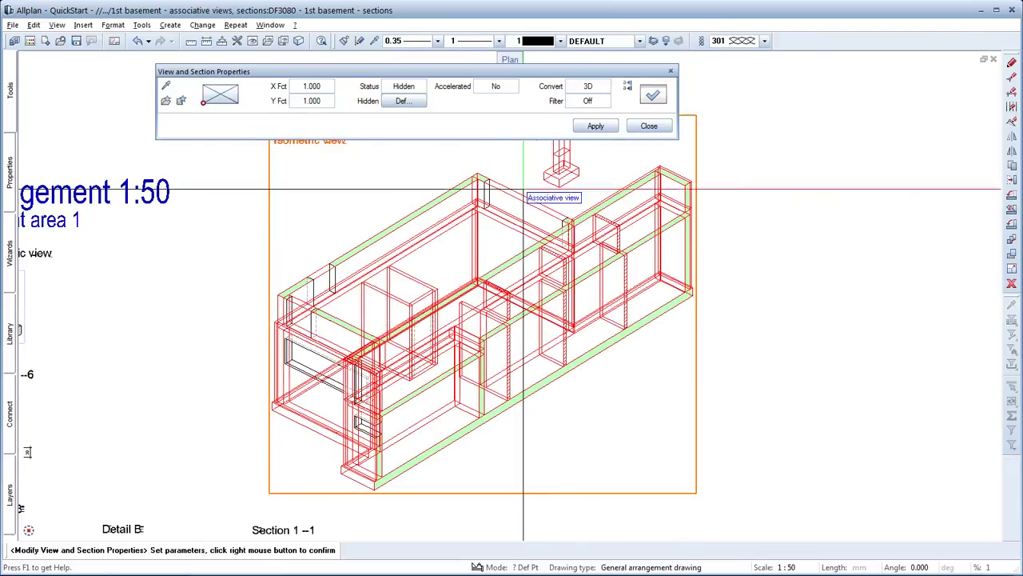
left_click(407, 102)
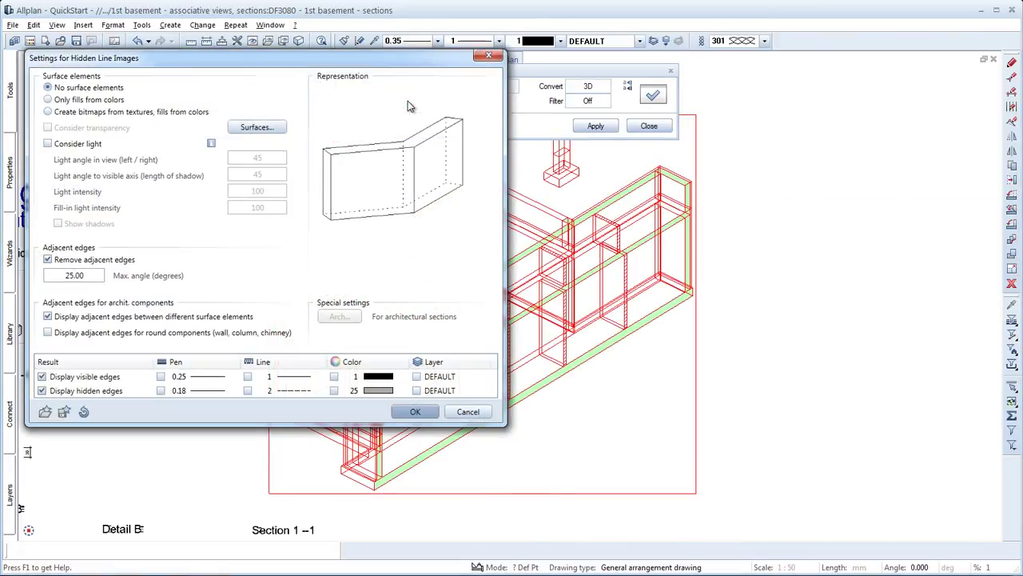
left_click(42, 390)
left_click(47, 143)
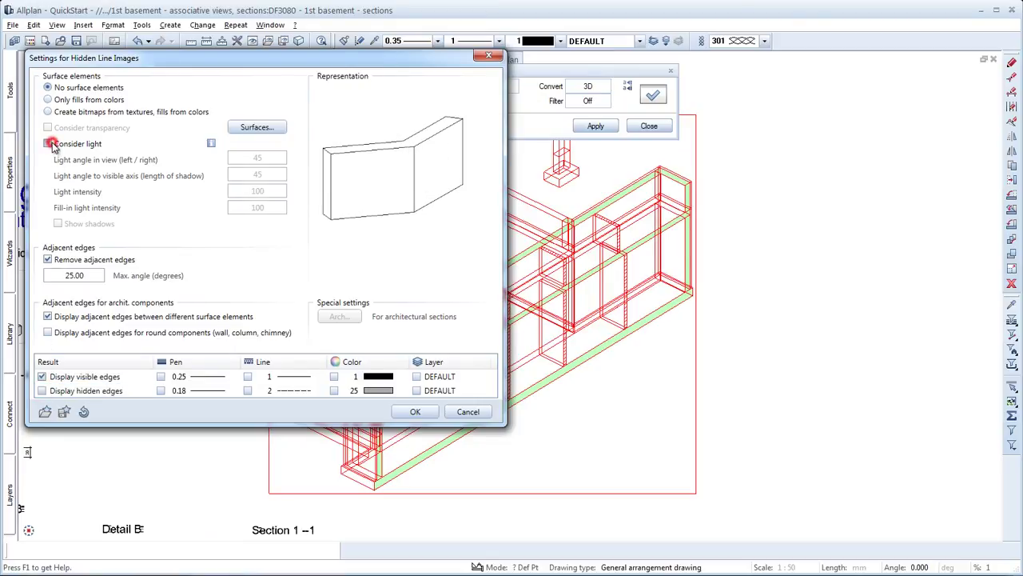
left_click(415, 411)
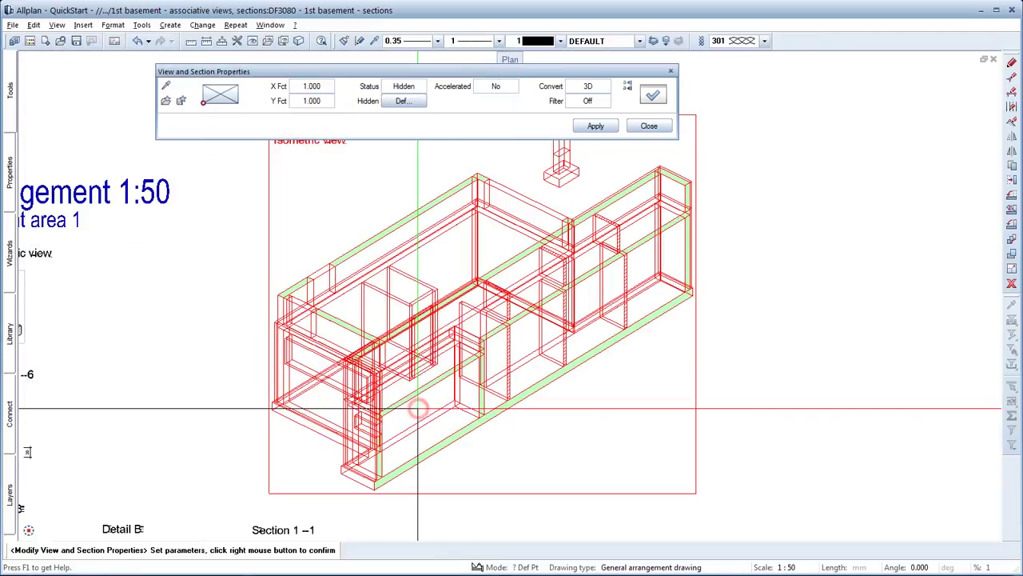
left_click(596, 125)
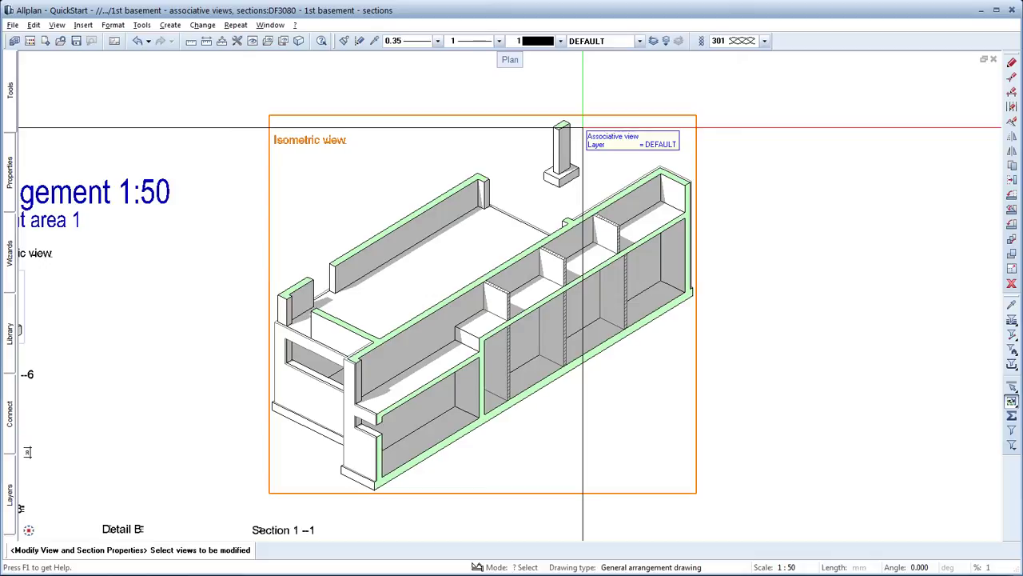
Zoom out to the whole general arrangement sheet with the shaded isometric view.
middle_click(582, 128)
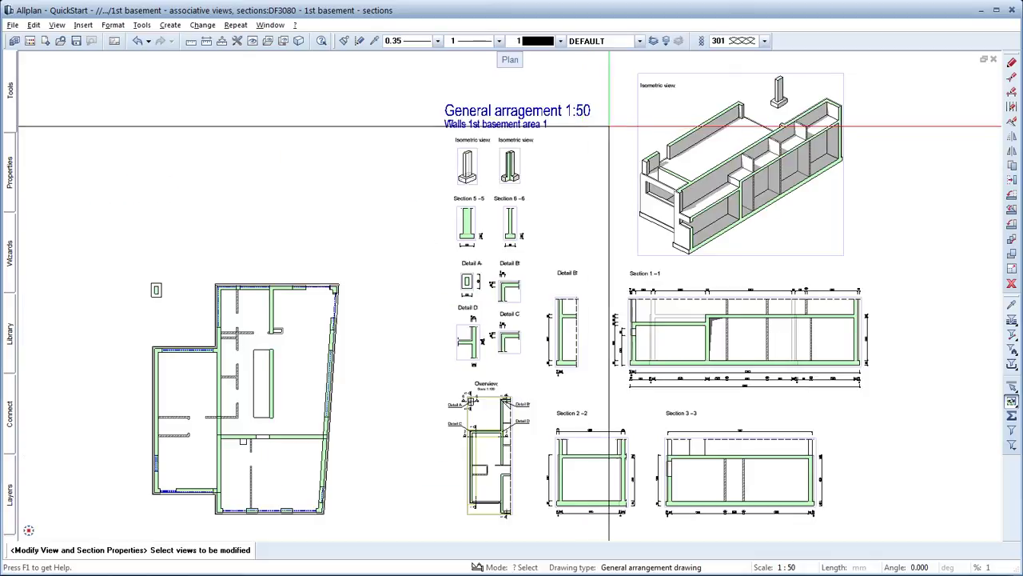